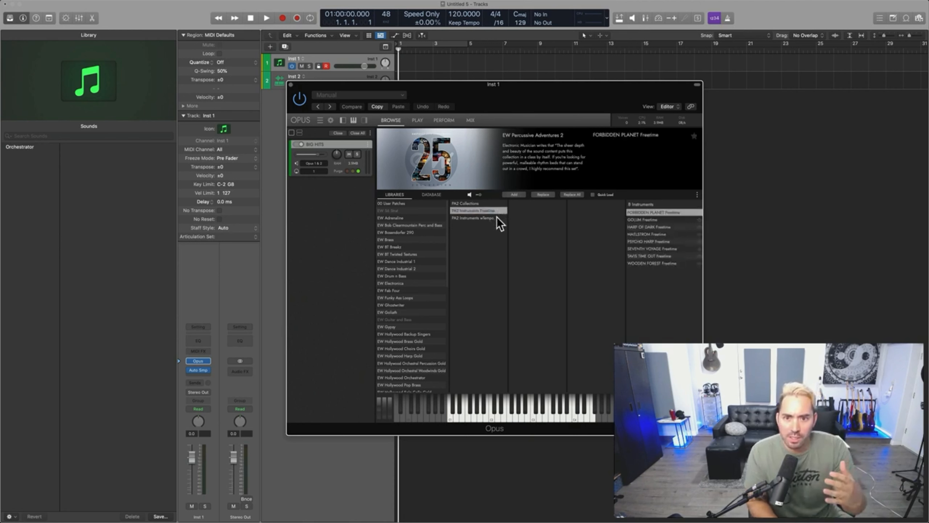
Step: Browse the Percussive Adventures 2 instrument folders and load BIG HITS from PA2 Collections
{"action": "left_click", "coordinate": [498, 218]}
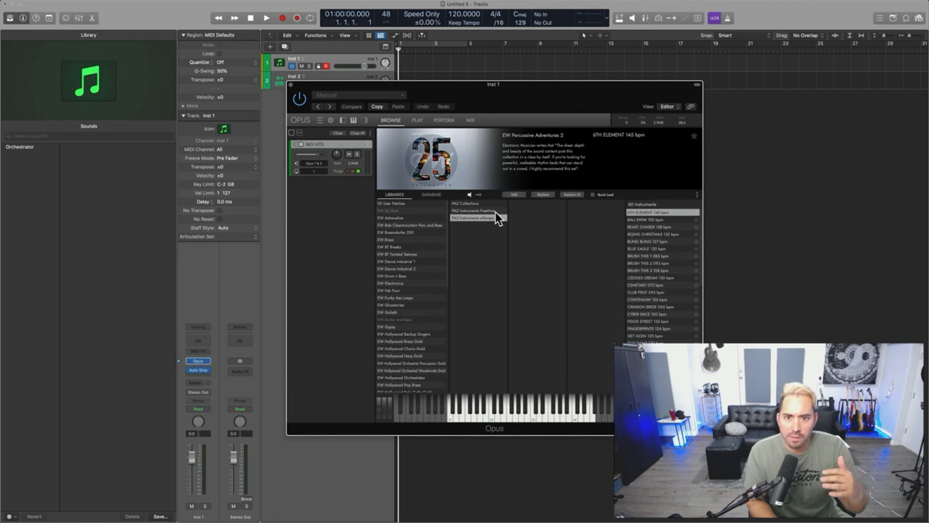
{"action": "left_click", "coordinate": [497, 212]}
{"action": "left_click", "coordinate": [494, 204]}
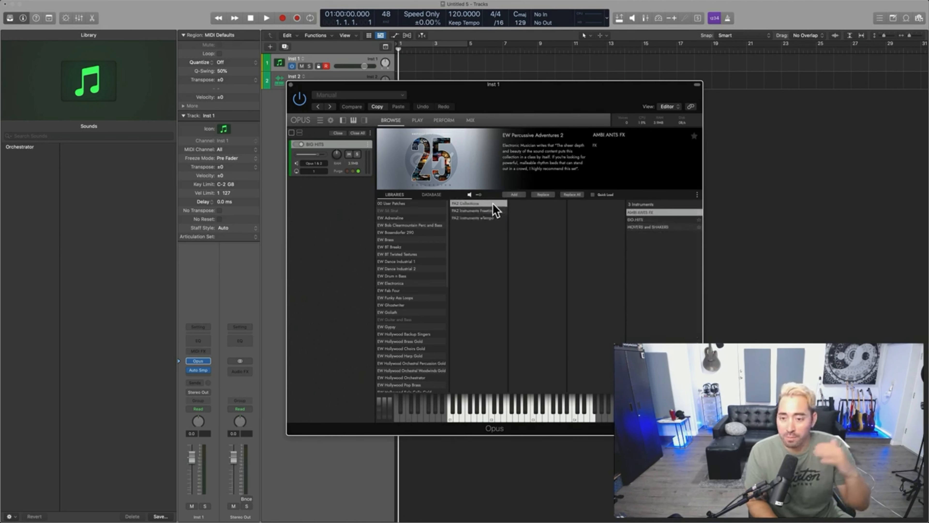
{"action": "left_click", "coordinate": [646, 220]}
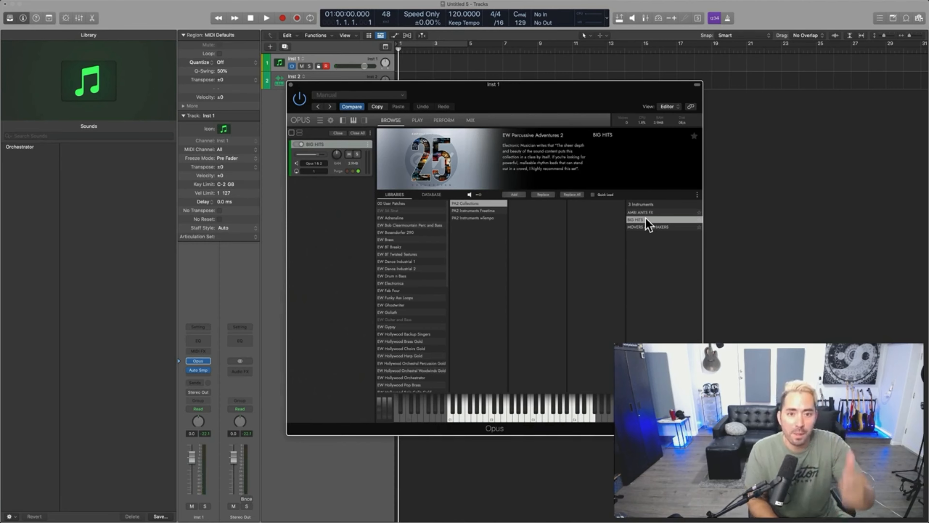
Step: Insert a stereo Auto Sampler in Inst 1's audio effect slot and arrange its window beside the Opus window
{"action": "left_click_drag", "start_coordinate": [540, 106], "coordinate": [618, 103]}
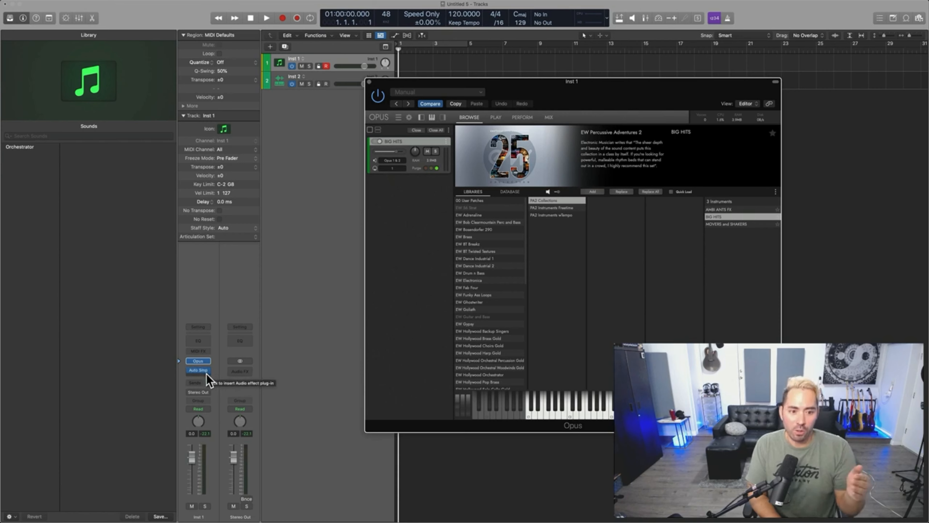
{"action": "left_click", "coordinate": [207, 374]}
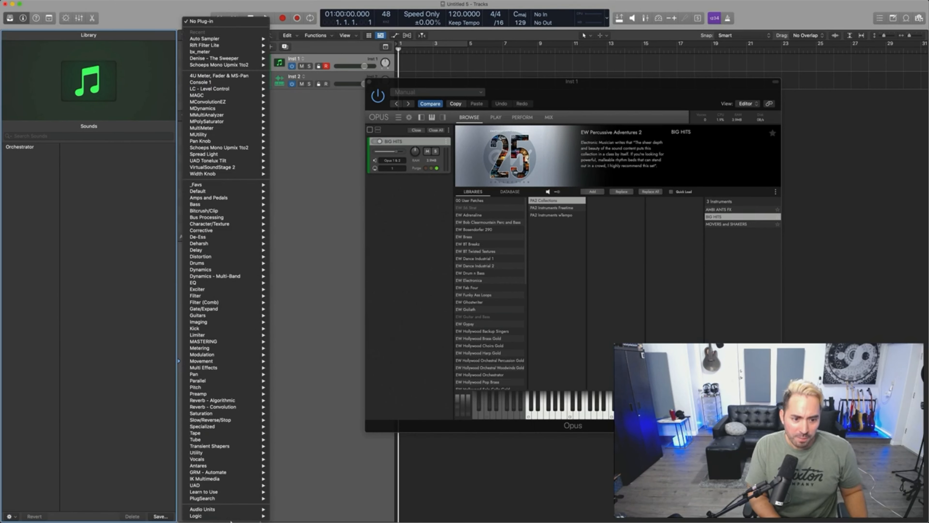
{"action": "mouse_move", "coordinate": [232, 516]}
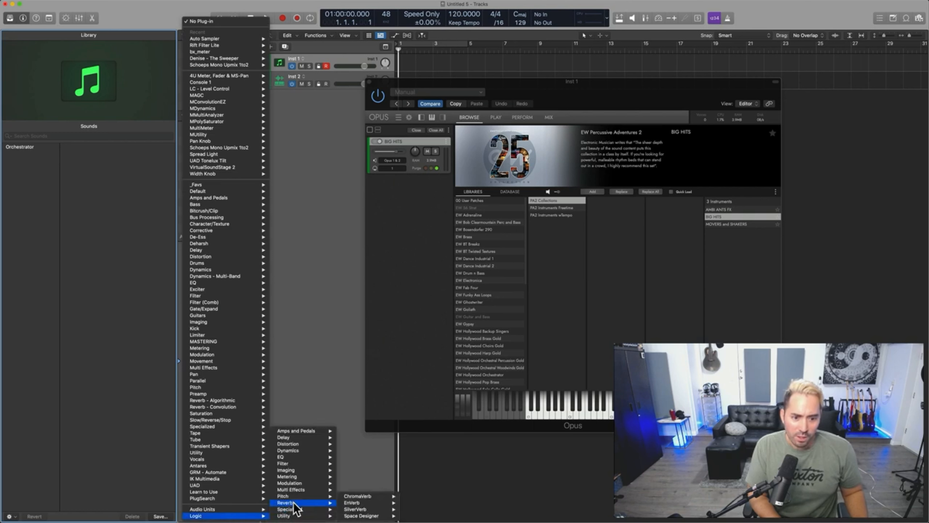
{"action": "mouse_move", "coordinate": [298, 516]}
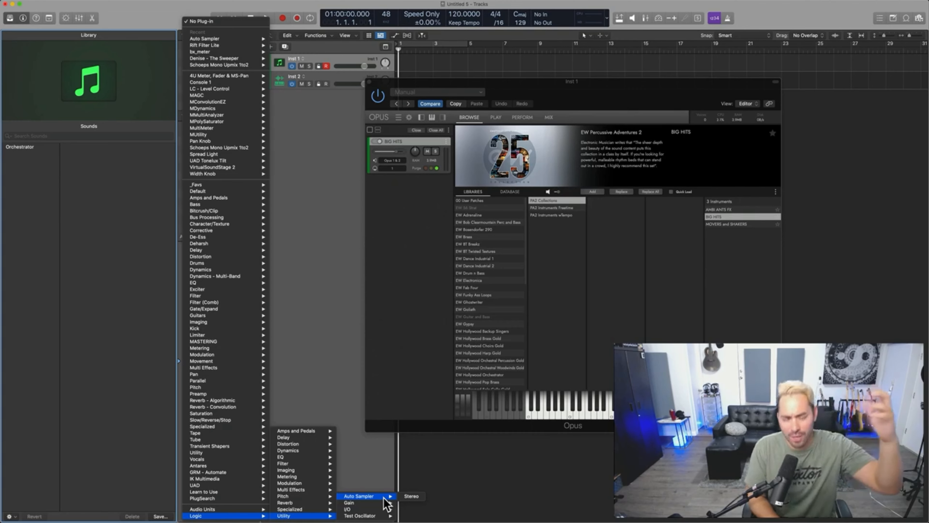
{"action": "left_click", "coordinate": [411, 497]}
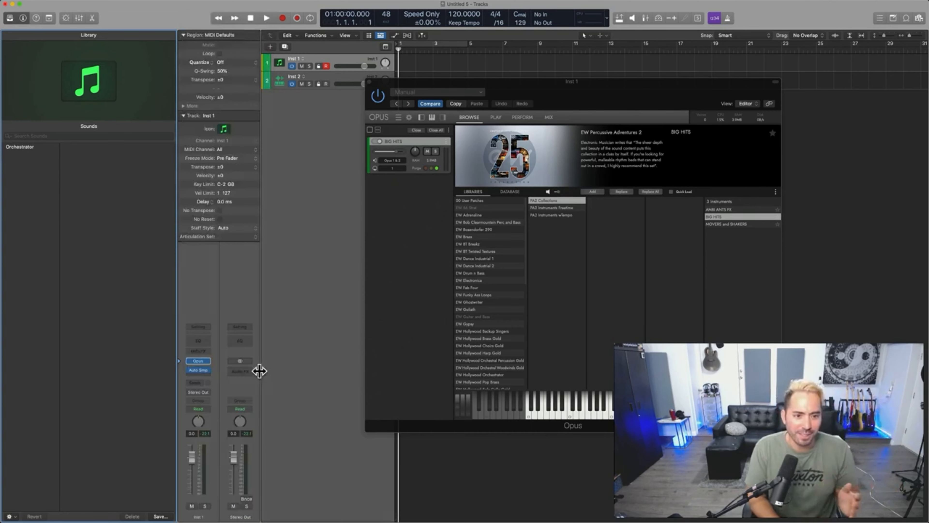
{"action": "left_click", "coordinate": [198, 370]}
{"action": "left_click_drag", "start_coordinate": [515, 98], "coordinate": [690, 153]}
{"action": "left_click_drag", "start_coordinate": [625, 88], "coordinate": [321, 55]}
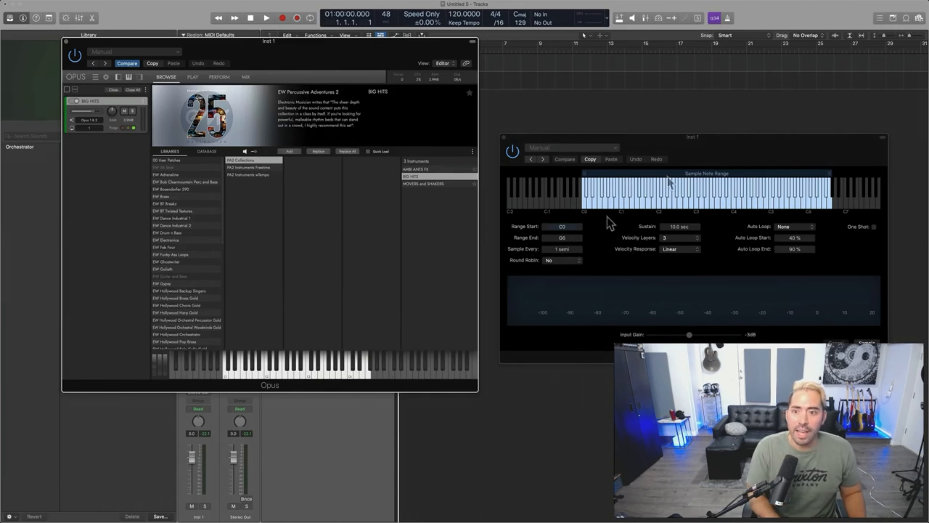
Step: Set the Auto Sampler's note range to start at C1 and end at F4
{"action": "left_click", "coordinate": [571, 227]}
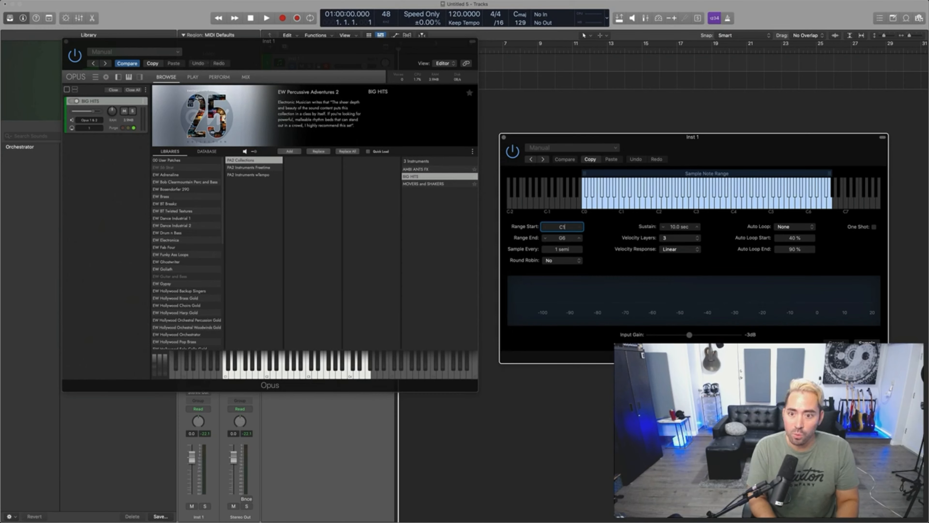
{"action": "type", "text": "C1"}
{"action": "key", "text": "Tab"}
{"action": "type", "text": "F"}
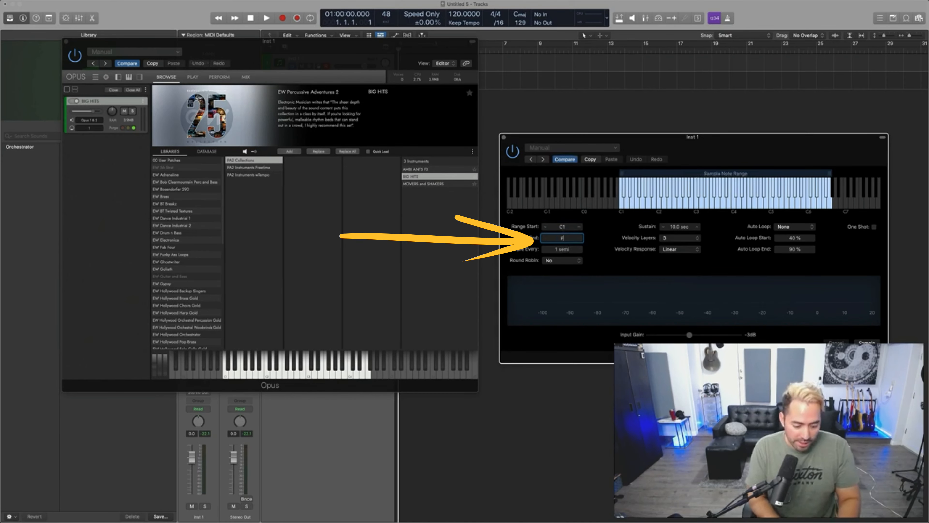
{"action": "key", "text": "Return"}
{"action": "left_click_drag", "start_coordinate": [672, 136], "coordinate": [664, 143]}
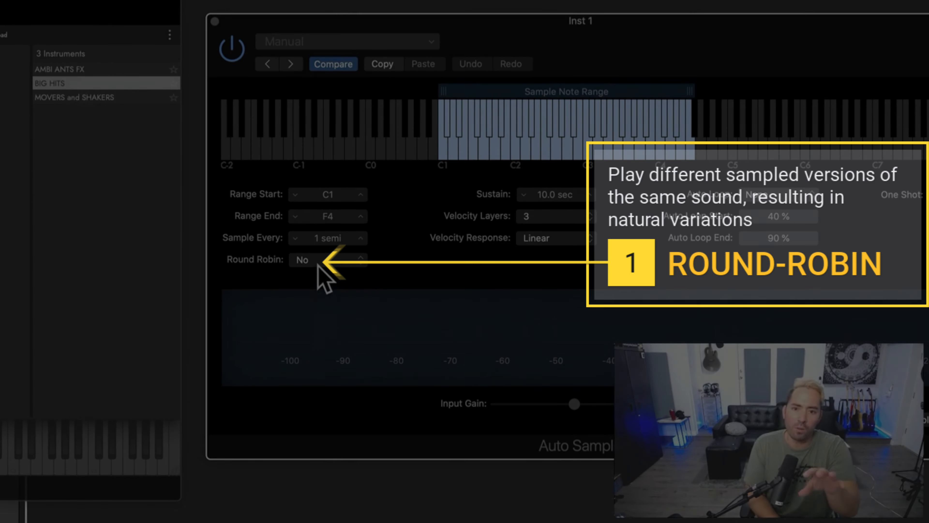
Step: Set the Auto Sampler's sustain time to 8 seconds
{"action": "mouse_move", "coordinate": [568, 211]}
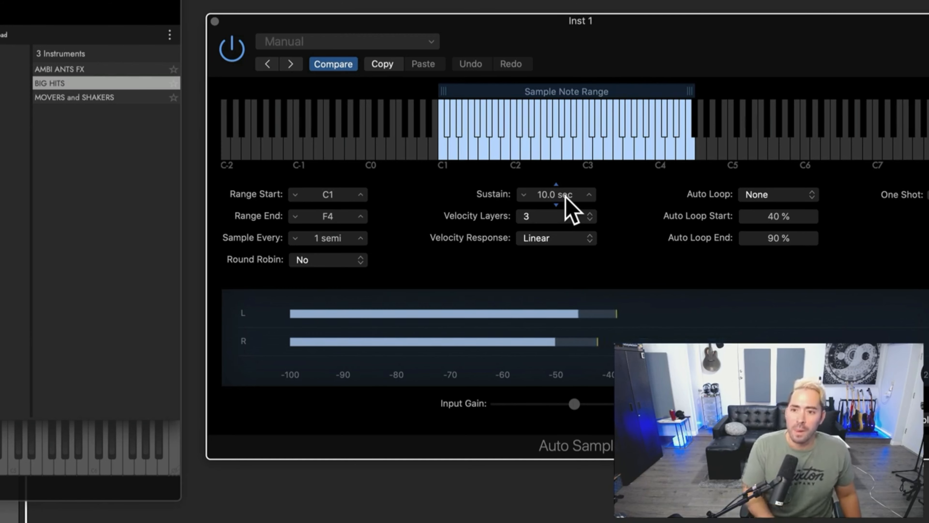
{"action": "double_click", "coordinate": [565, 195]}
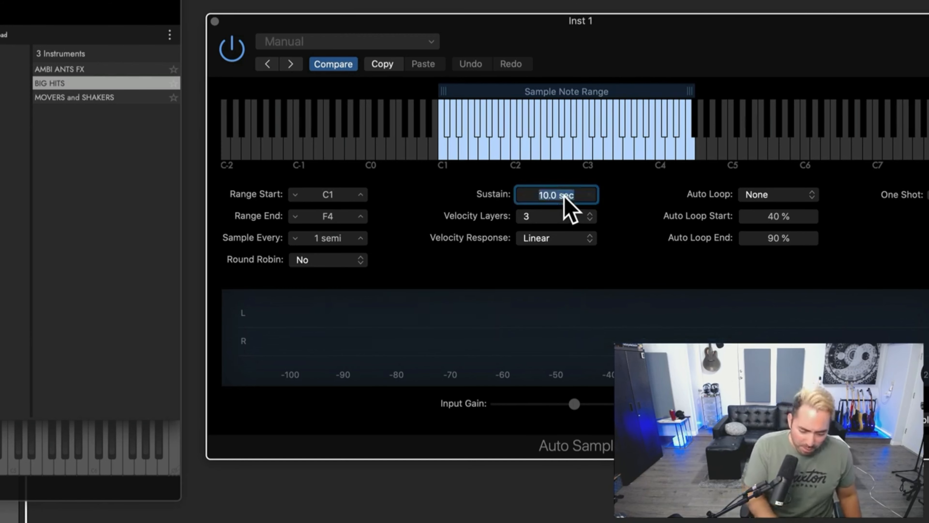
{"action": "type", "text": "8"}
{"action": "key", "text": "Return"}
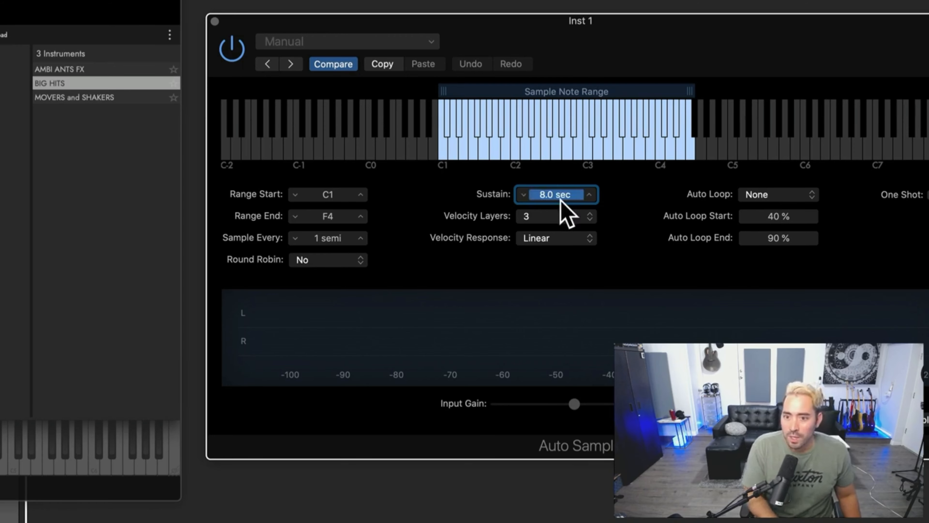
{"action": "mouse_move", "coordinate": [557, 216]}
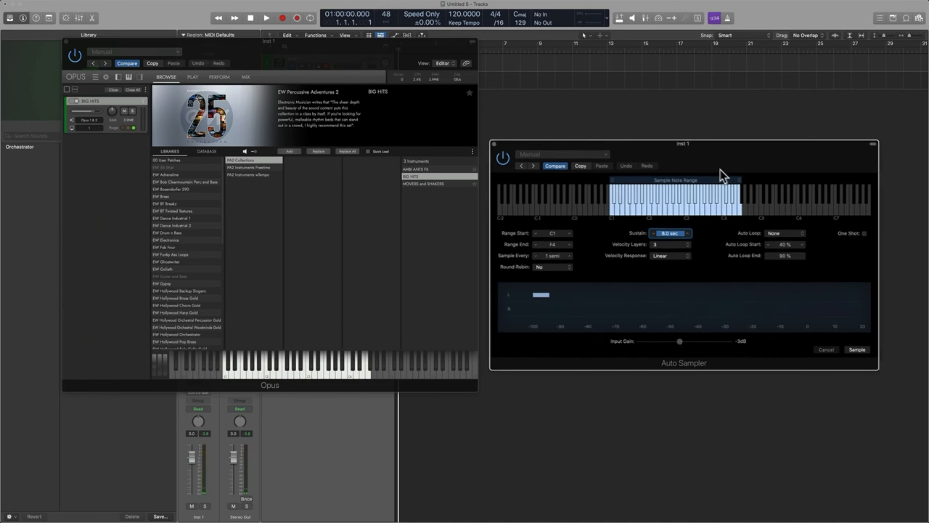
{"action": "left_click_drag", "start_coordinate": [720, 169], "coordinate": [715, 185]}
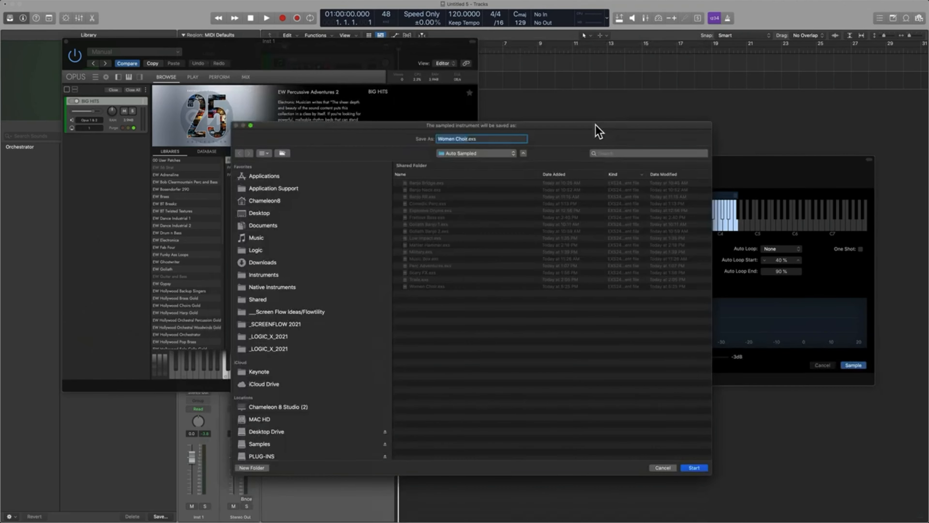
Step: Close the Opus and Auto Sampler windows and select the Inst 2 track
{"action": "key", "text": "Return"}
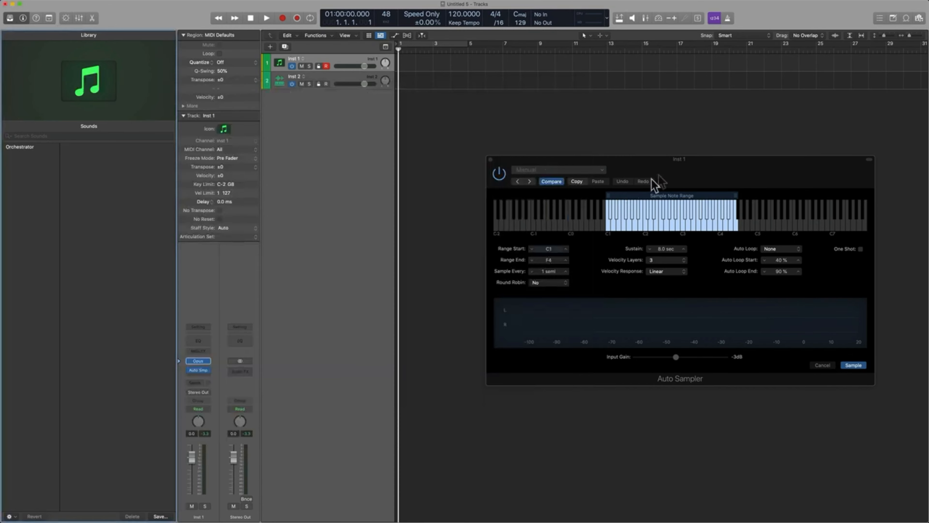
{"action": "left_click_drag", "start_coordinate": [653, 177], "coordinate": [465, 164]}
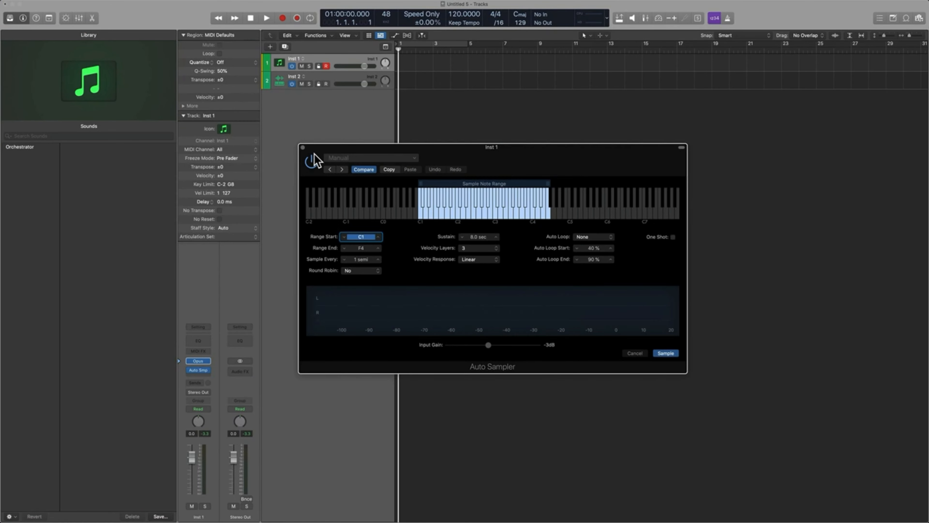
{"action": "left_click", "coordinate": [303, 147]}
{"action": "left_click", "coordinate": [325, 80]}
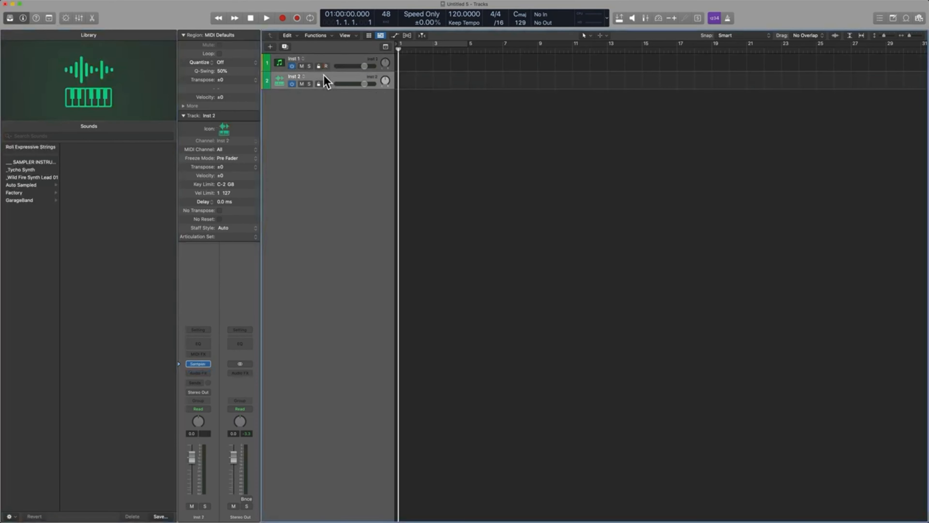
Step: Remove the existing instrument from Inst 2 and insert a fresh Sampler (Multi-Sample) in its place
{"action": "left_click", "coordinate": [211, 364]}
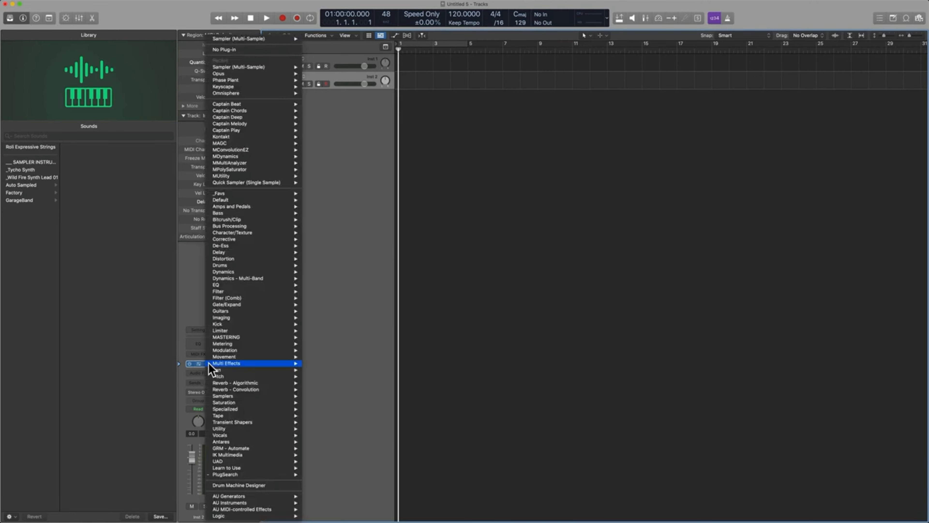
{"action": "left_click", "coordinate": [210, 364]}
{"action": "left_click", "coordinate": [208, 364]}
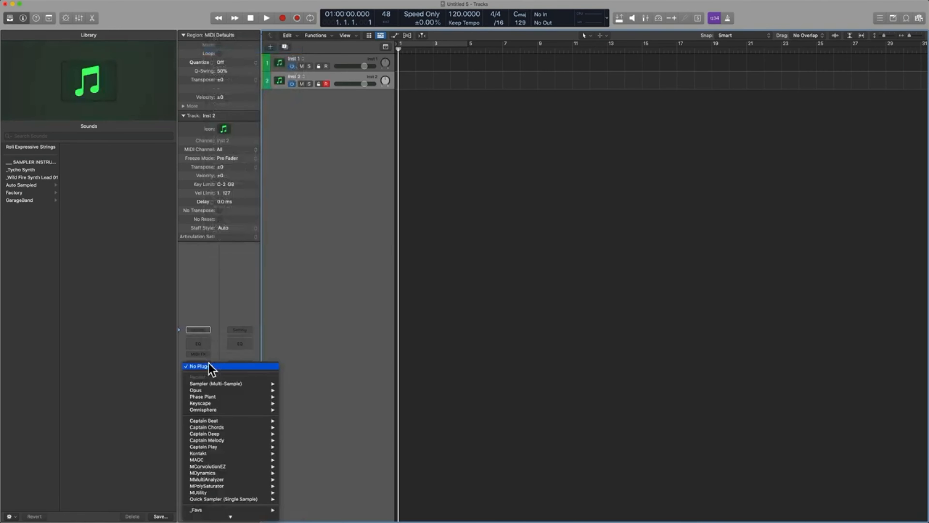
{"action": "left_click", "coordinate": [235, 389]}
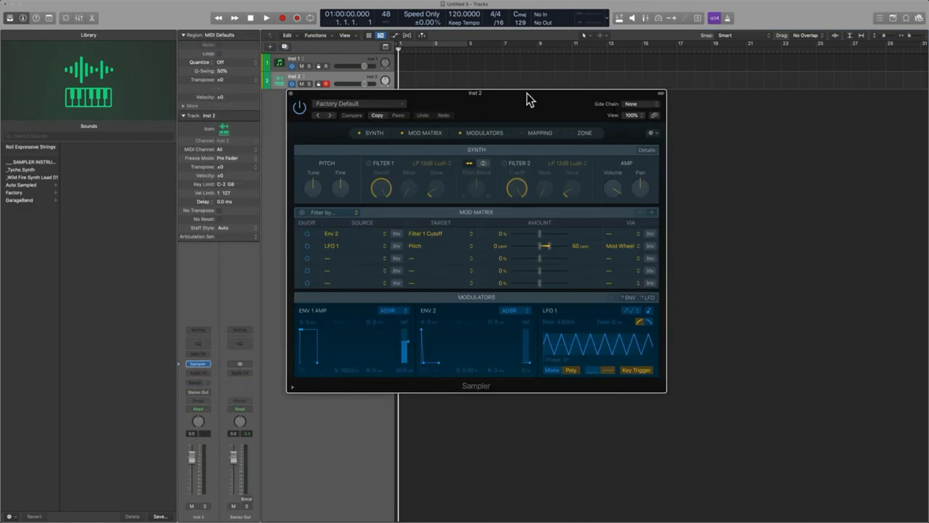
{"action": "left_click_drag", "start_coordinate": [527, 93], "coordinate": [552, 117]}
Step: Load the Big Hits instrument from the Auto Sampled presets into Sampler
{"action": "left_click", "coordinate": [427, 127]}
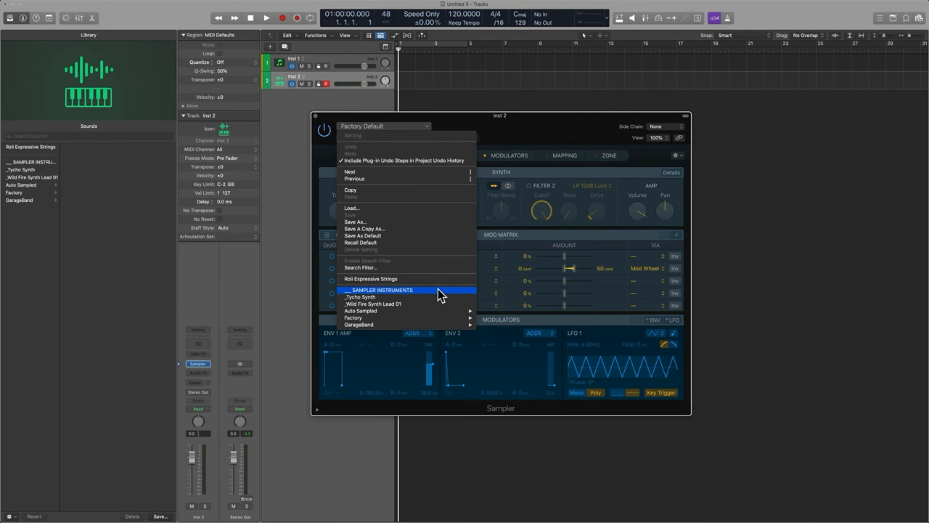
{"action": "mouse_move", "coordinate": [441, 310]}
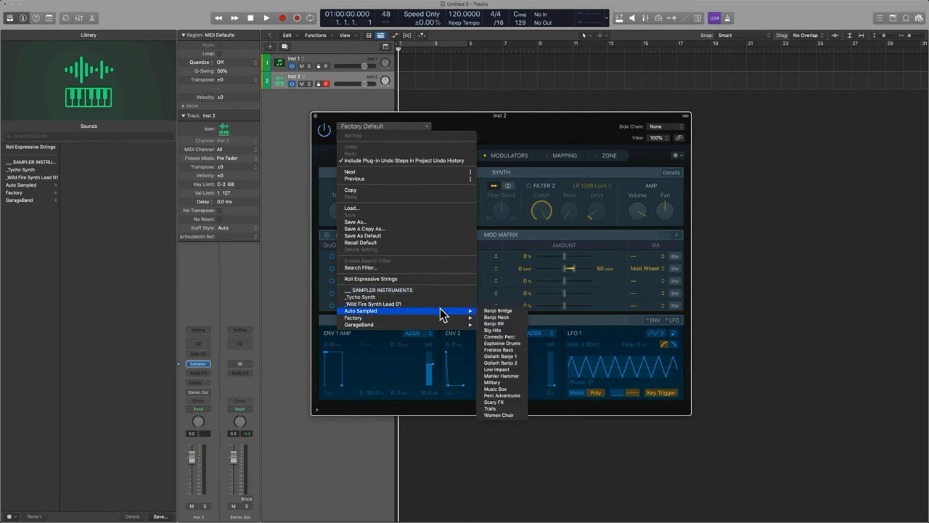
{"action": "left_click", "coordinate": [505, 331]}
{"action": "left_click_drag", "start_coordinate": [521, 134], "coordinate": [617, 126]}
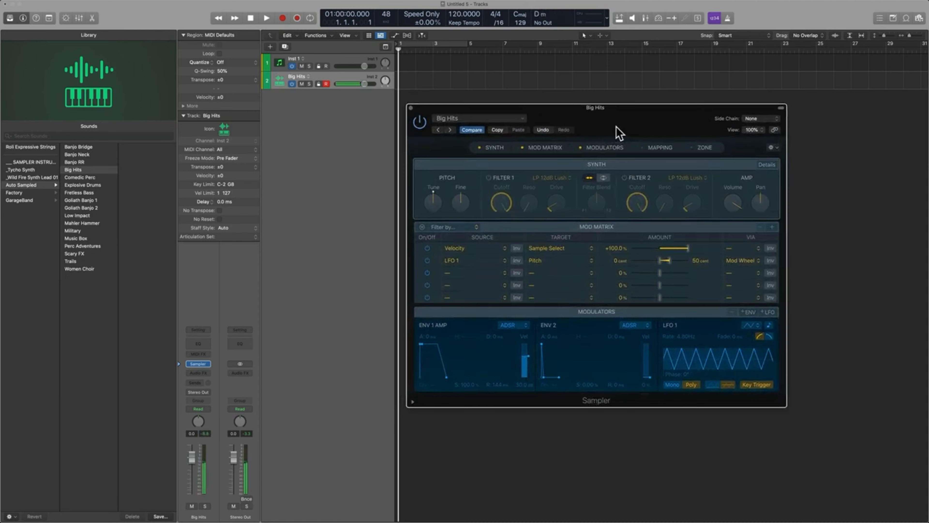
{"action": "left_click_drag", "start_coordinate": [616, 127], "coordinate": [558, 179]}
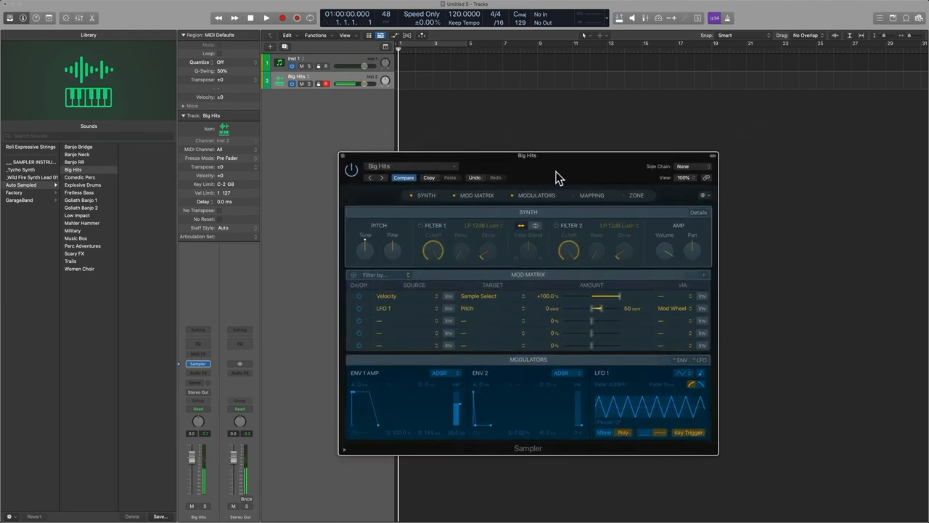
Step: Show Sampler's Mapping section and examine how the Big Hits samples are spread across keys and velocities
{"action": "left_click", "coordinate": [586, 199]}
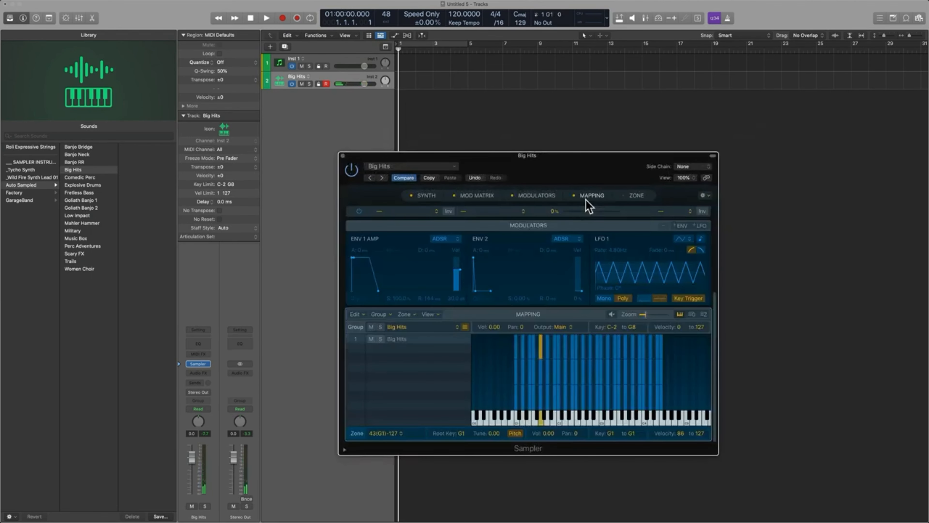
{"action": "left_click", "coordinate": [632, 200]}
{"action": "left_click", "coordinate": [632, 201]}
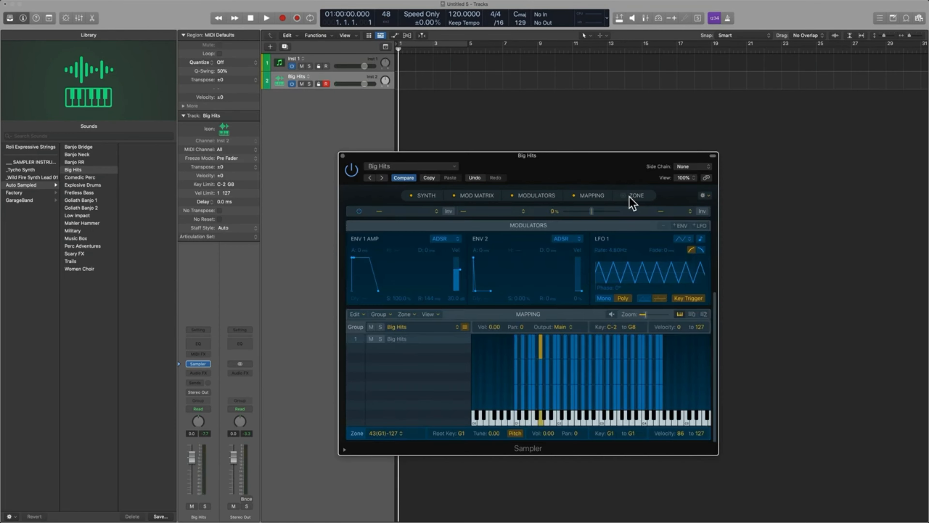
{"action": "left_click_drag", "start_coordinate": [615, 169], "coordinate": [520, 82]}
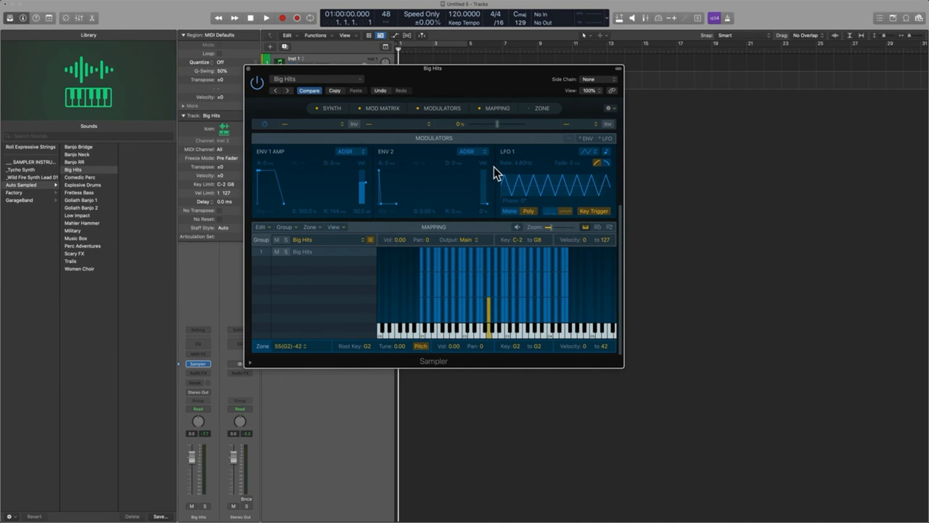
{"action": "left_click_drag", "start_coordinate": [453, 83], "coordinate": [509, 123]}
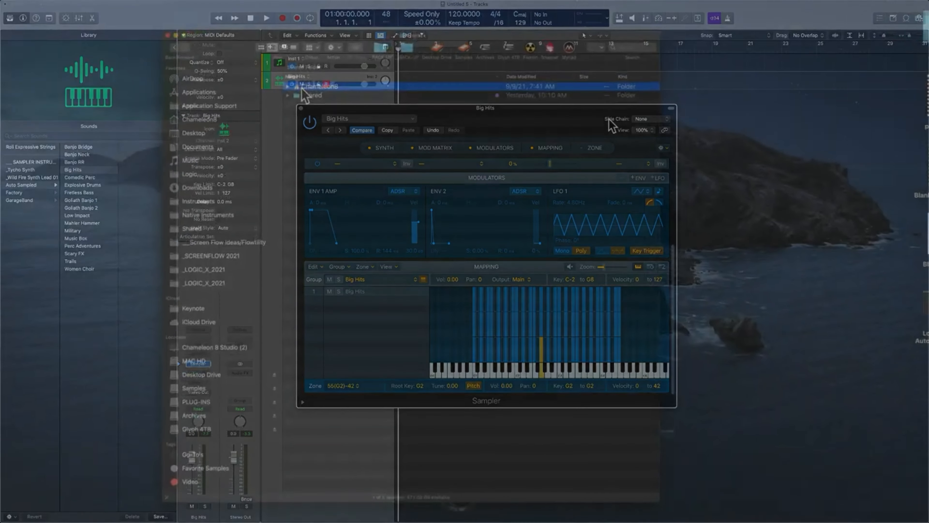
Step: Switch to Finder, open Audio Music Apps inside the user's Music folder, and select the Sampler Instruments folder
{"action": "double_click", "coordinate": [302, 89]}
{"action": "double_click", "coordinate": [314, 162]}
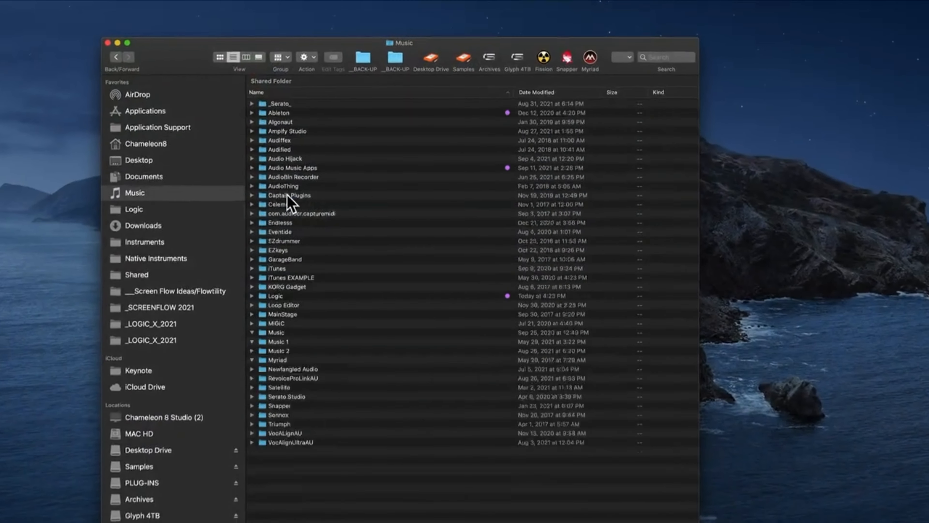
{"action": "left_click", "coordinate": [307, 168]}
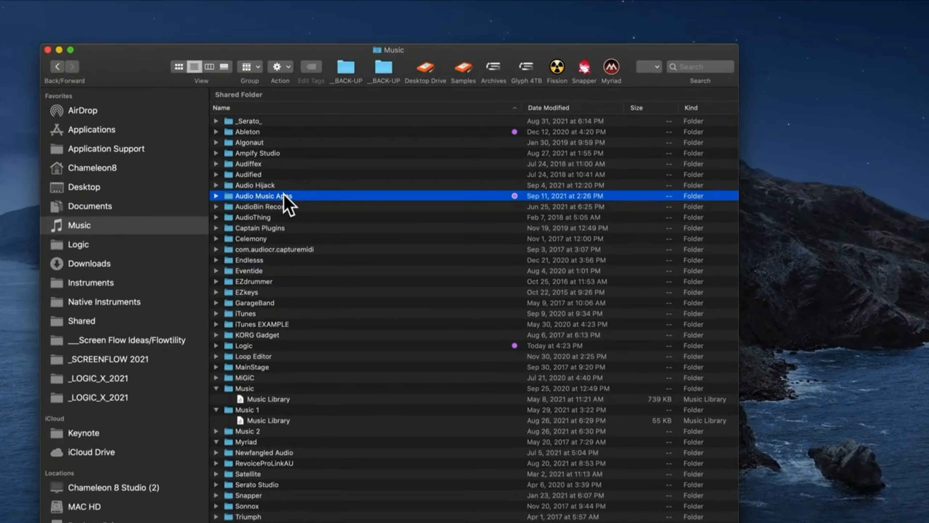
{"action": "double_click", "coordinate": [284, 196]}
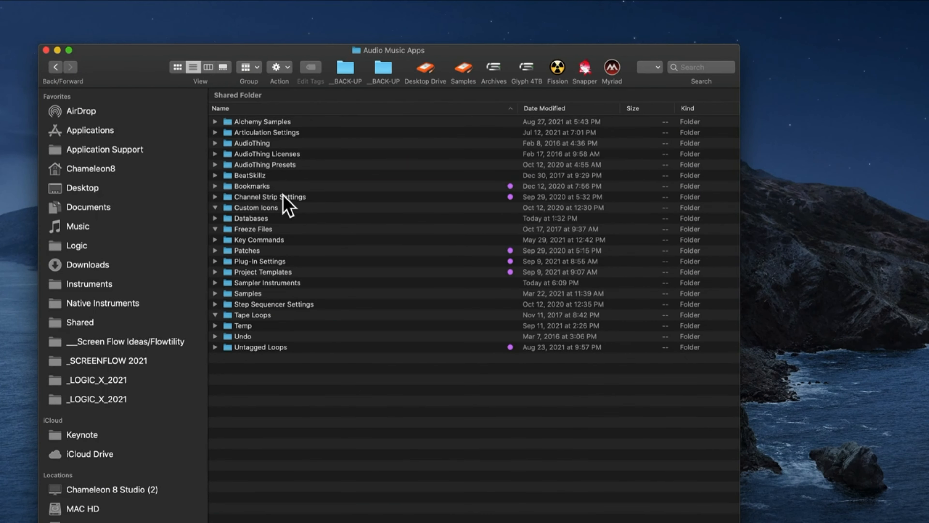
{"action": "left_click", "coordinate": [320, 282]}
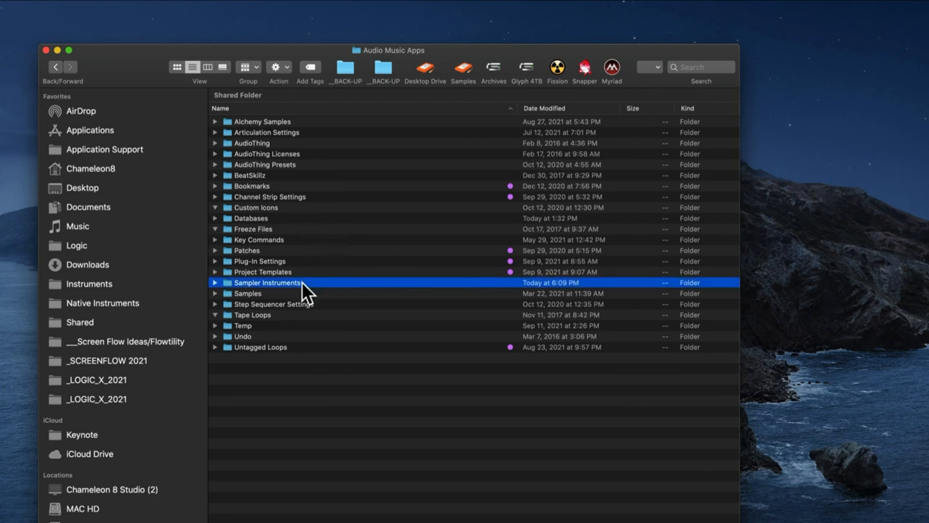
Step: Inspect the EXS instrument files in the Auto Sampled subfolder of Sampler Instruments, and collapse both folders
{"action": "left_click", "coordinate": [215, 282]}
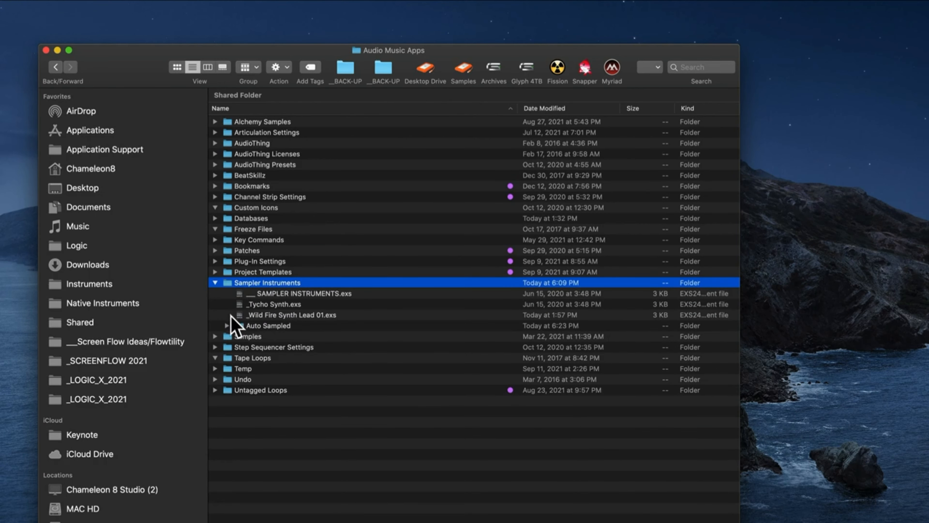
{"action": "left_click", "coordinate": [227, 325]}
{"action": "left_click", "coordinate": [308, 360]}
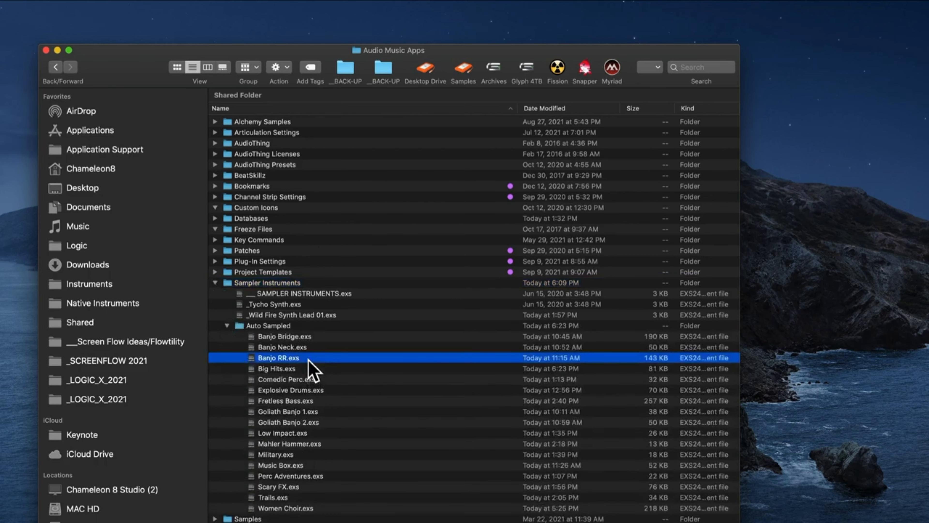
{"action": "left_click", "coordinate": [226, 326]}
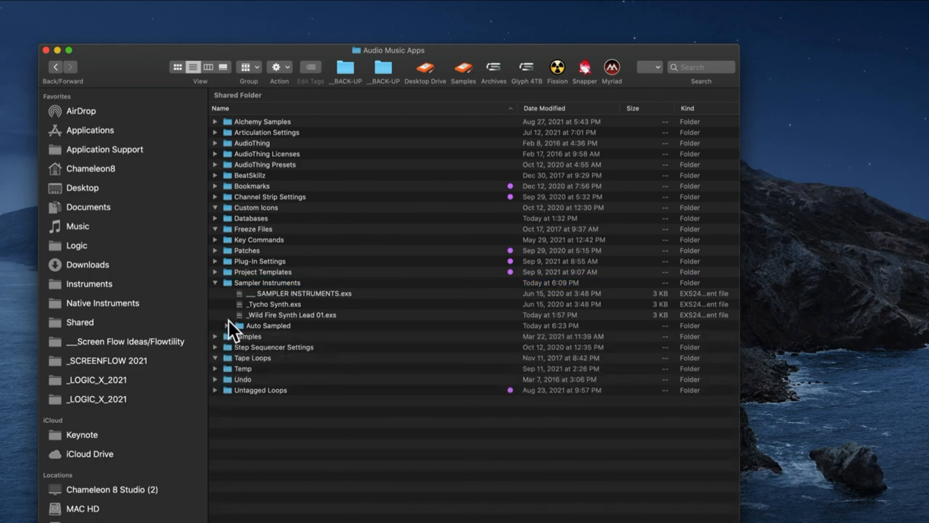
{"action": "left_click", "coordinate": [215, 283]}
Step: Expand Big Hits in the Auto Sampled subfolder of Samples and inspect its first AIF files for note A1
{"action": "left_click", "coordinate": [215, 294]}
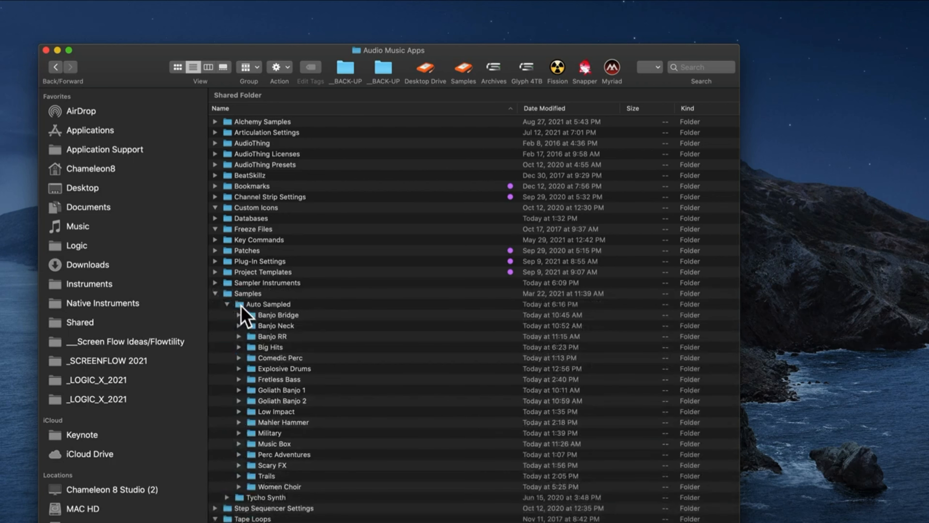
{"action": "left_click", "coordinate": [254, 305]}
{"action": "left_click", "coordinate": [256, 294]}
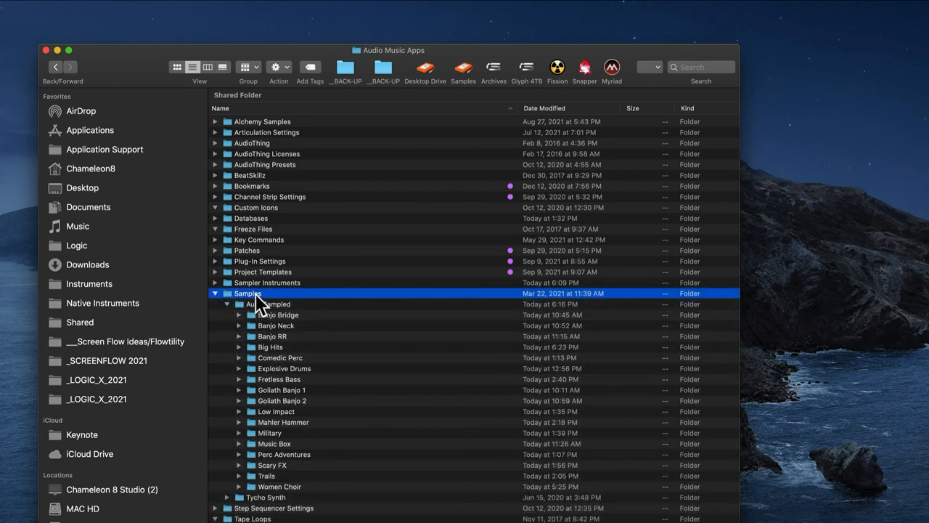
{"action": "left_click", "coordinate": [289, 303]}
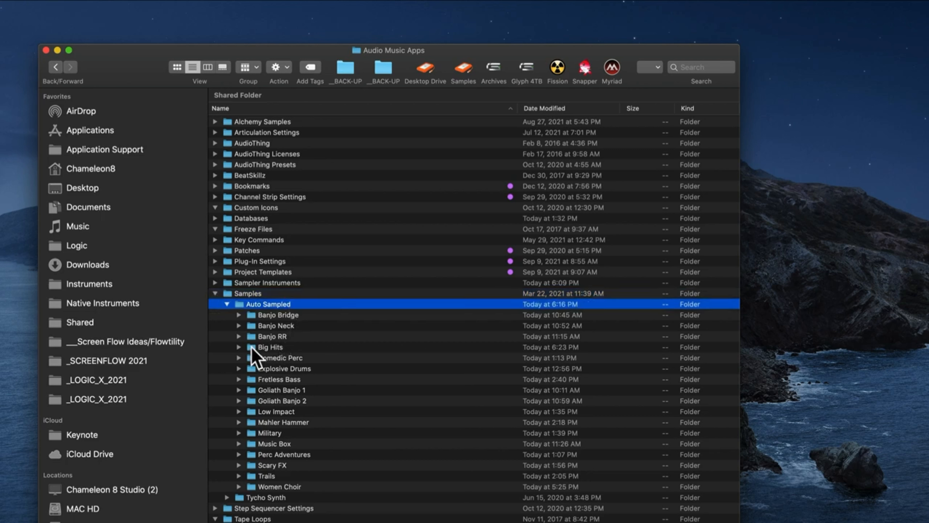
{"action": "left_click", "coordinate": [238, 347]}
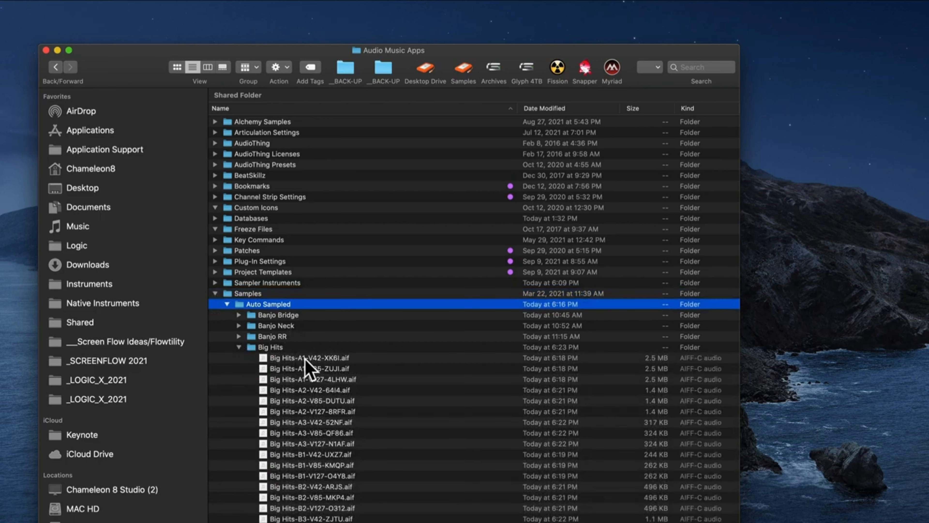
{"action": "left_click", "coordinate": [304, 358]}
{"action": "left_click", "coordinate": [312, 369]}
{"action": "left_click", "coordinate": [320, 379]}
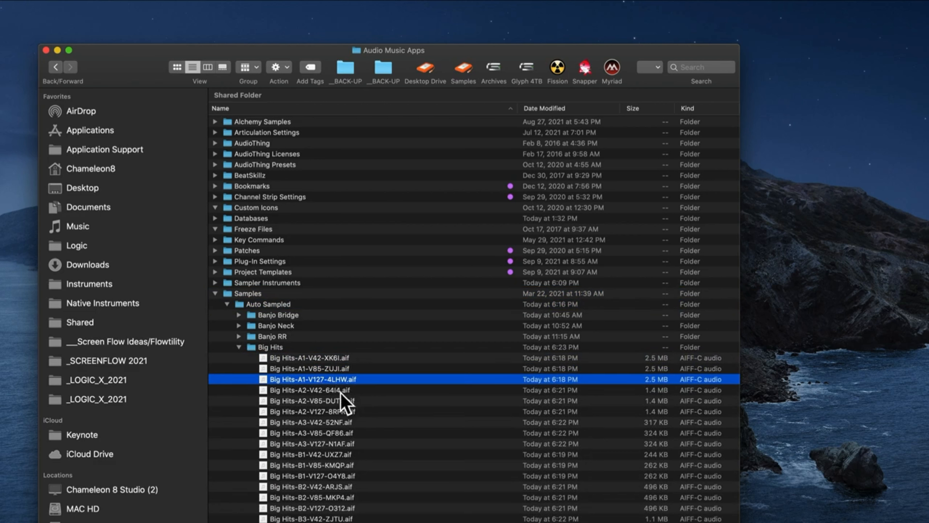
Step: Collapse the Big Hits, Auto Sampled and Samples folders
{"action": "left_click", "coordinate": [238, 347]}
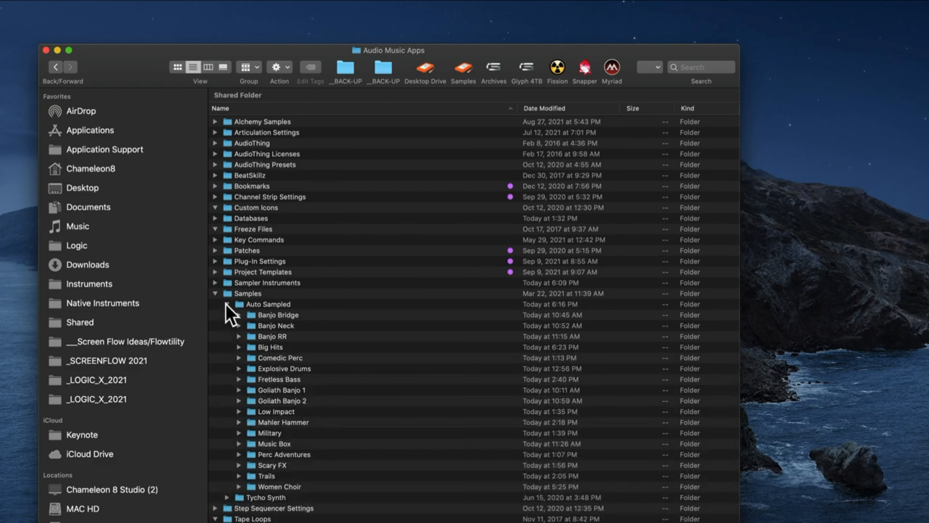
{"action": "left_click", "coordinate": [227, 304]}
{"action": "left_click", "coordinate": [216, 293]}
Step: Review the Sampler Instruments folder again, briefly expanding its Auto Sampled subfolder to see the EXS files
{"action": "left_click", "coordinate": [215, 283]}
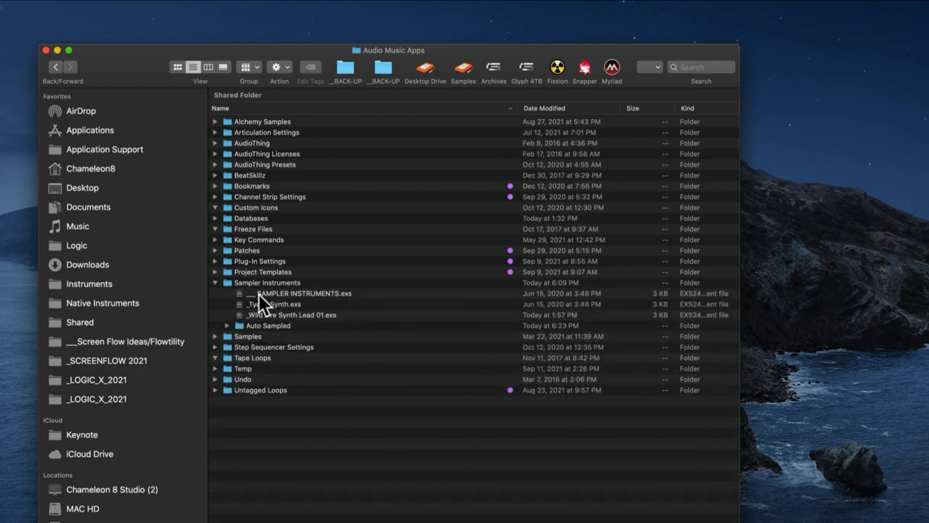
{"action": "left_click", "coordinate": [259, 294]}
{"action": "left_click", "coordinate": [227, 326]}
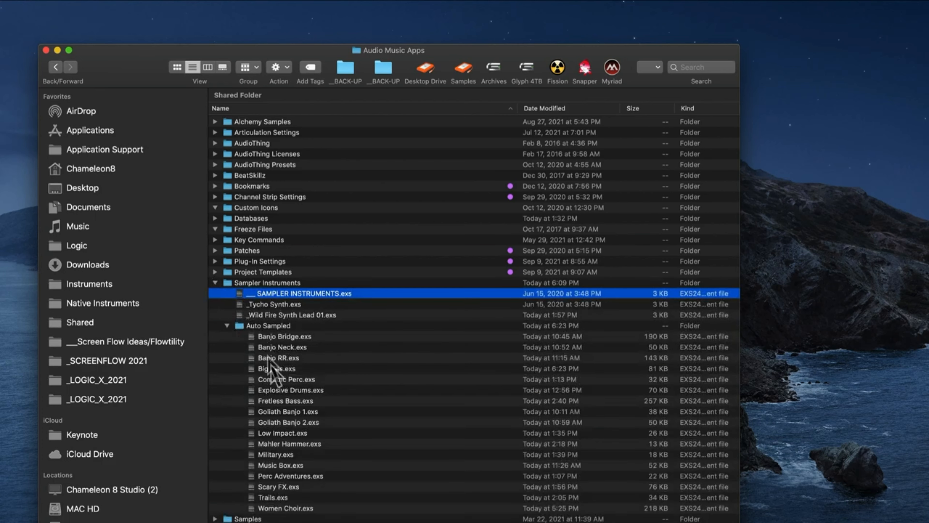
{"action": "left_click", "coordinate": [227, 326]}
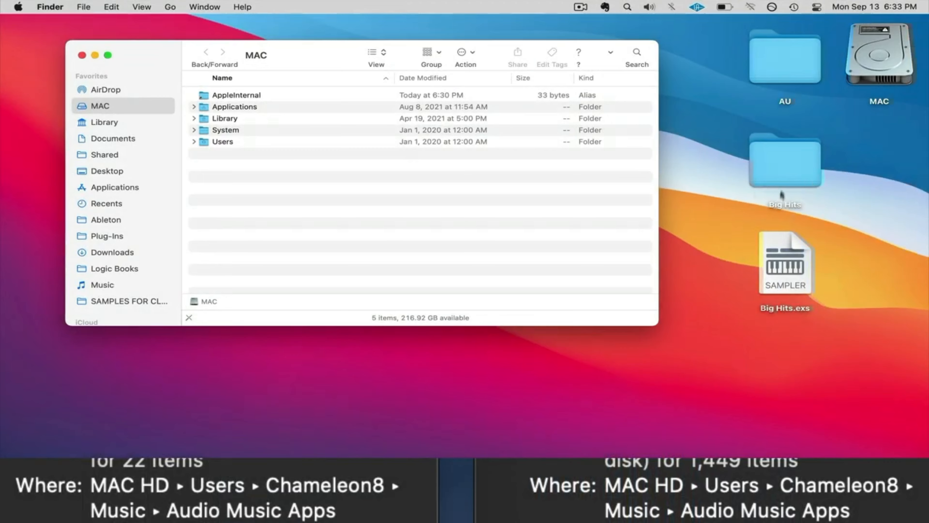
Step: On the second Mac, browse from the MAC drive through Users to the user's Music folder and open Audio Music Apps
{"action": "left_click", "coordinate": [780, 169]}
{"action": "left_click", "coordinate": [773, 269]}
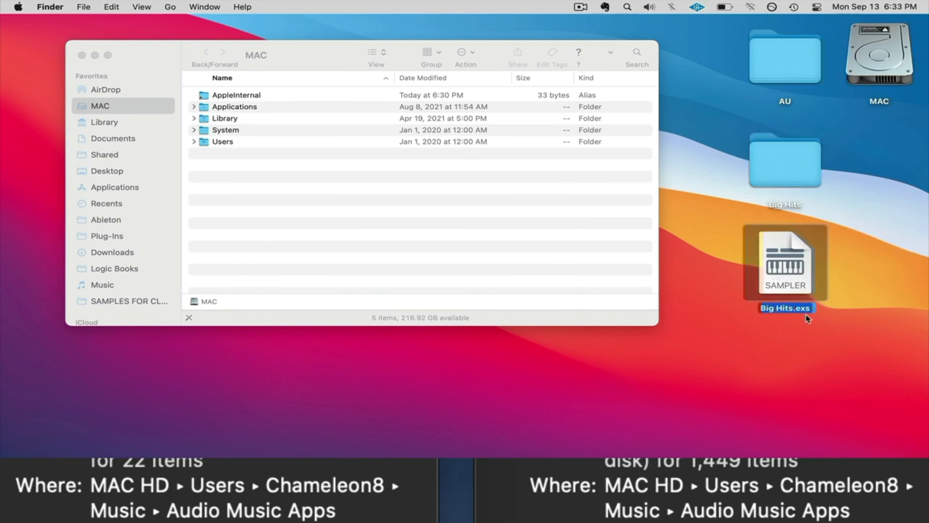
{"action": "left_click", "coordinate": [360, 169]}
{"action": "left_click", "coordinate": [880, 54]}
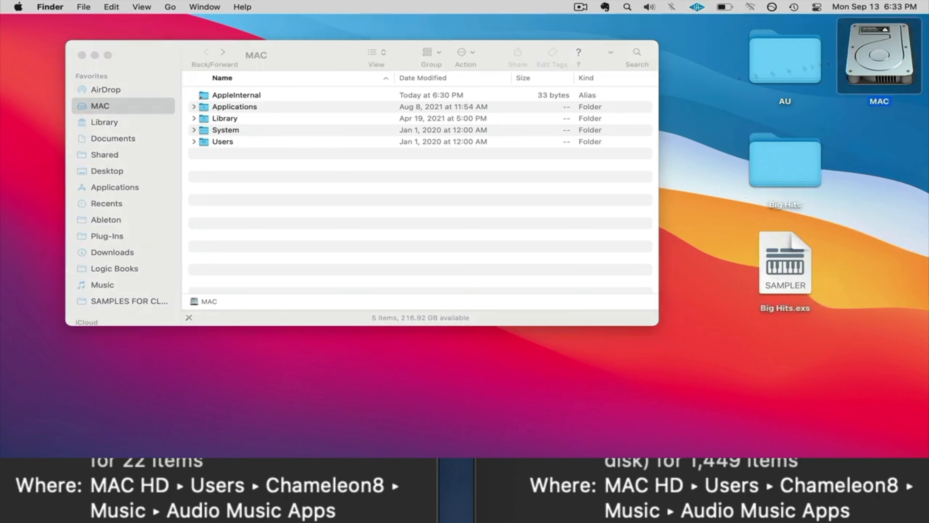
{"action": "double_click", "coordinate": [217, 143]}
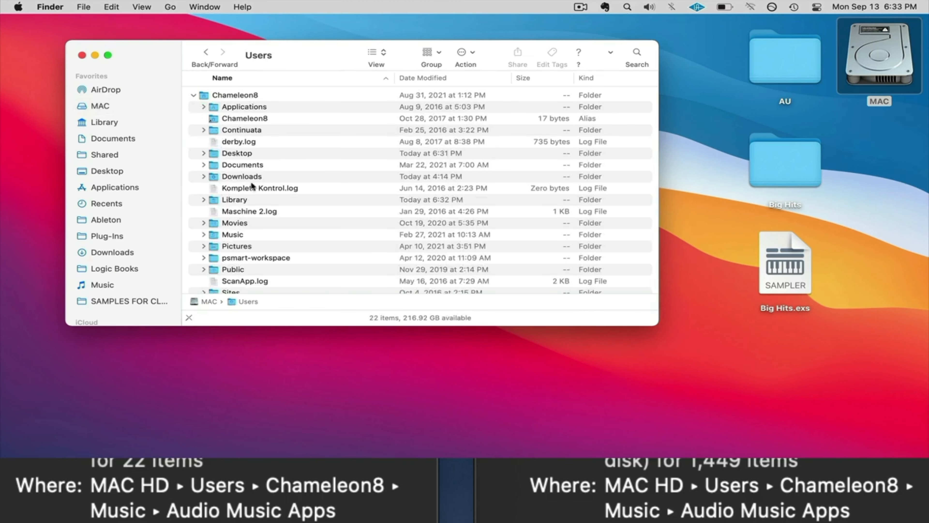
{"action": "double_click", "coordinate": [240, 232]}
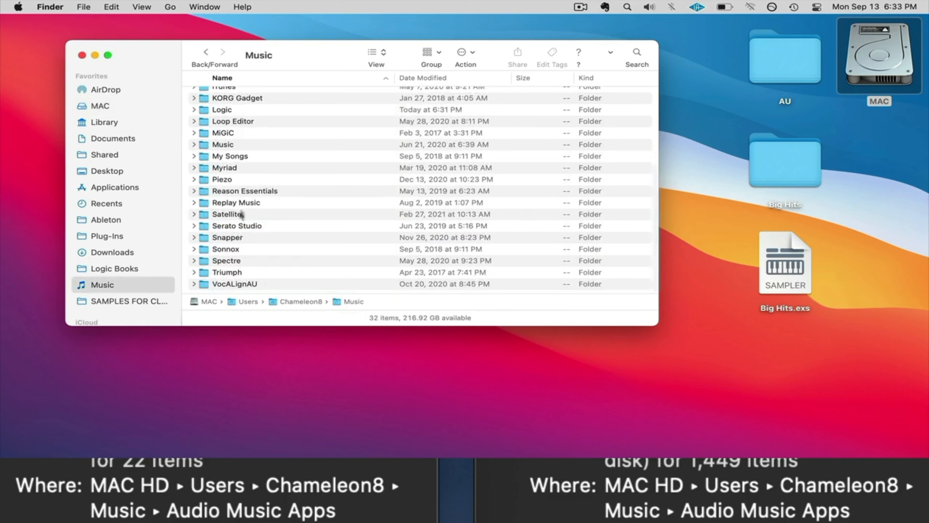
{"action": "scroll", "coordinate": [243, 201], "scroll_direction": "up", "scroll_amount": 2}
{"action": "scroll", "coordinate": [243, 202], "scroll_direction": "up", "scroll_amount": 5}
{"action": "double_click", "coordinate": [244, 178]}
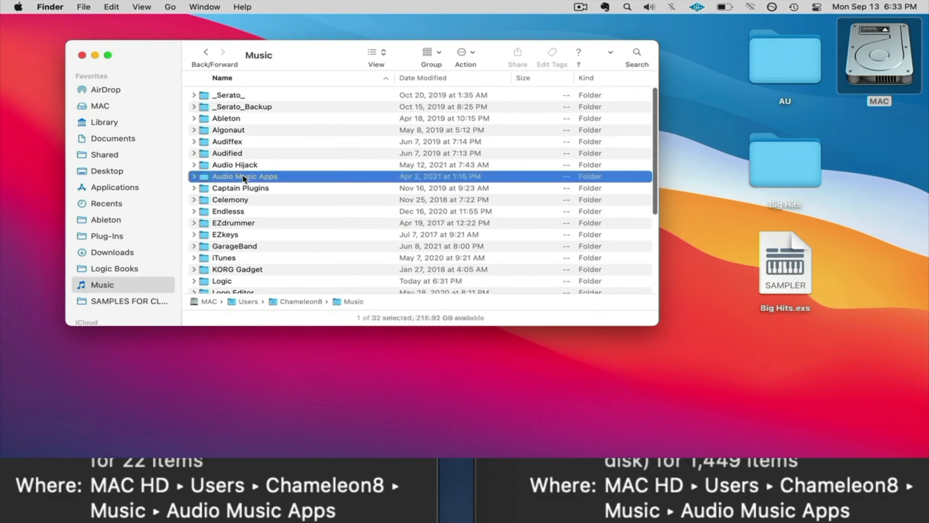
Step: Move Big Hits.exs from the desktop into the Auto Sampled subfolder of Sampler Instruments, and collapse Sampler Instruments
{"action": "scroll", "coordinate": [244, 178], "scroll_direction": "down", "scroll_amount": 2}
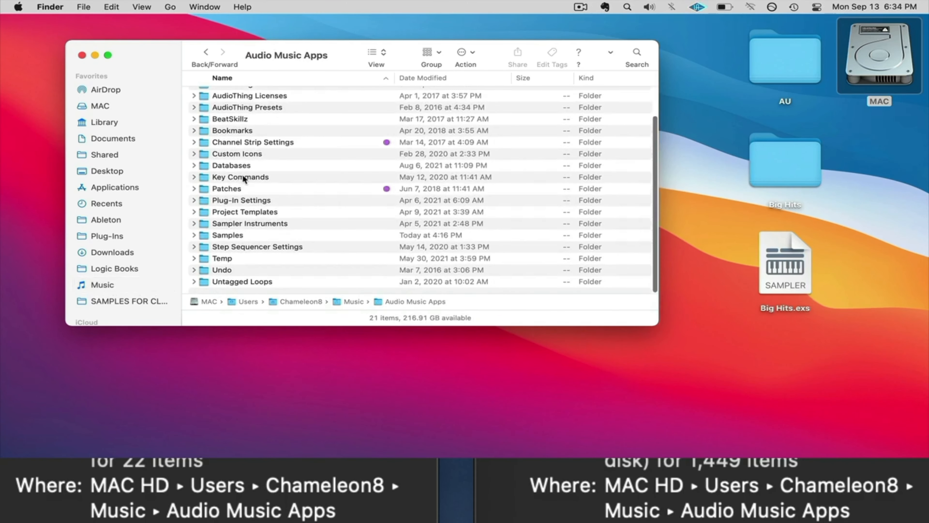
{"action": "left_click", "coordinate": [194, 224]}
{"action": "left_click", "coordinate": [203, 179]}
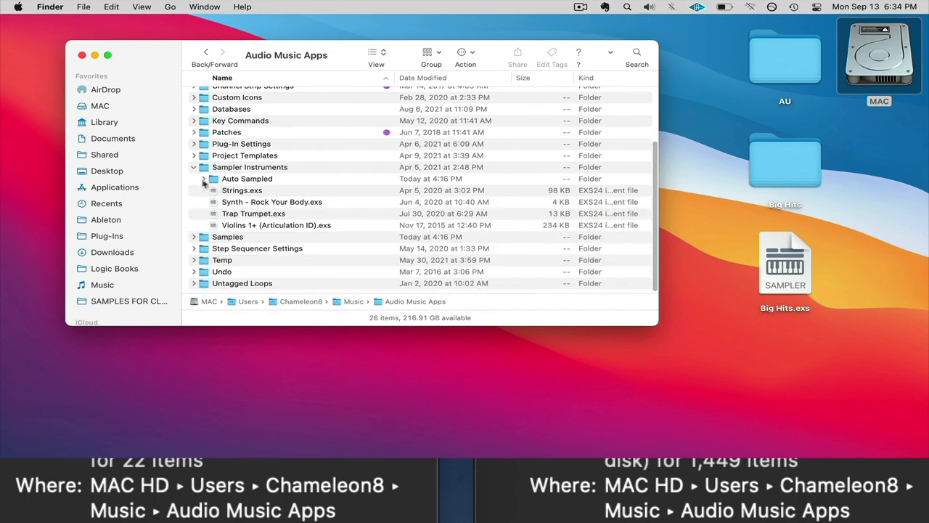
{"action": "left_click_drag", "start_coordinate": [785, 264], "coordinate": [266, 181]}
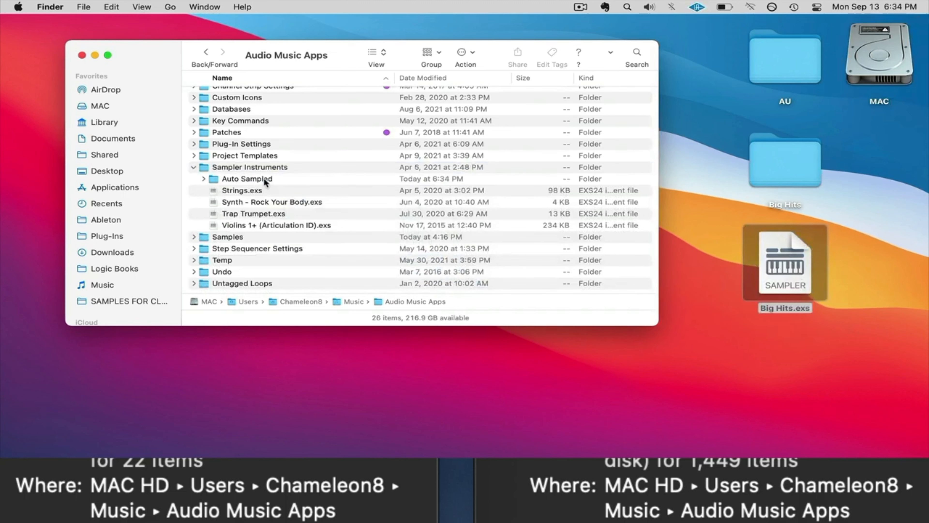
{"action": "left_click", "coordinate": [194, 167]}
Step: Move the Big Hits folder from the desktop into the Samples folder and close the Finder window
{"action": "double_click", "coordinate": [225, 236]}
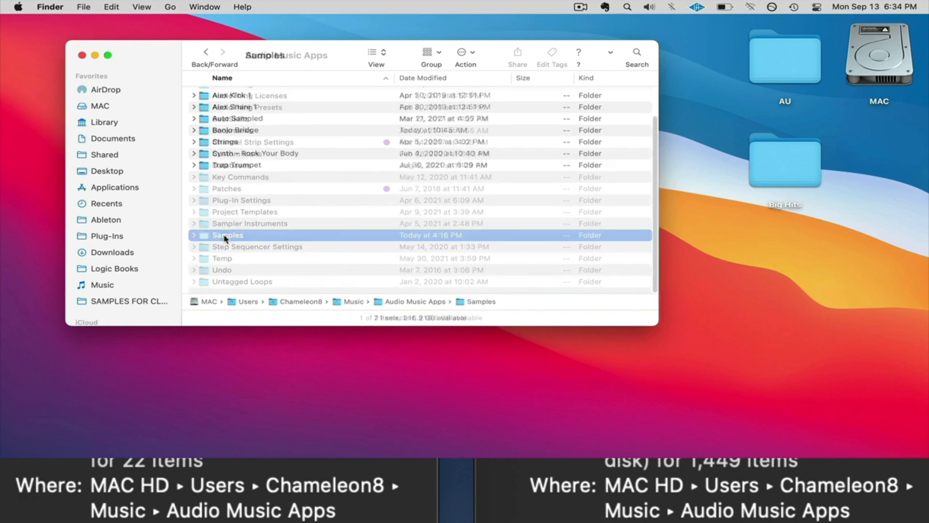
{"action": "left_click_drag", "start_coordinate": [781, 151], "coordinate": [434, 231]}
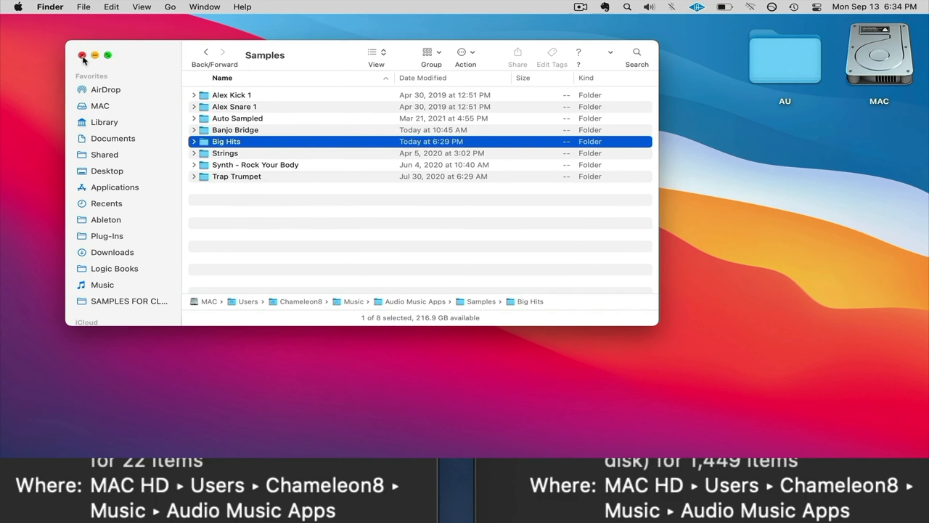
{"action": "left_click", "coordinate": [82, 55]}
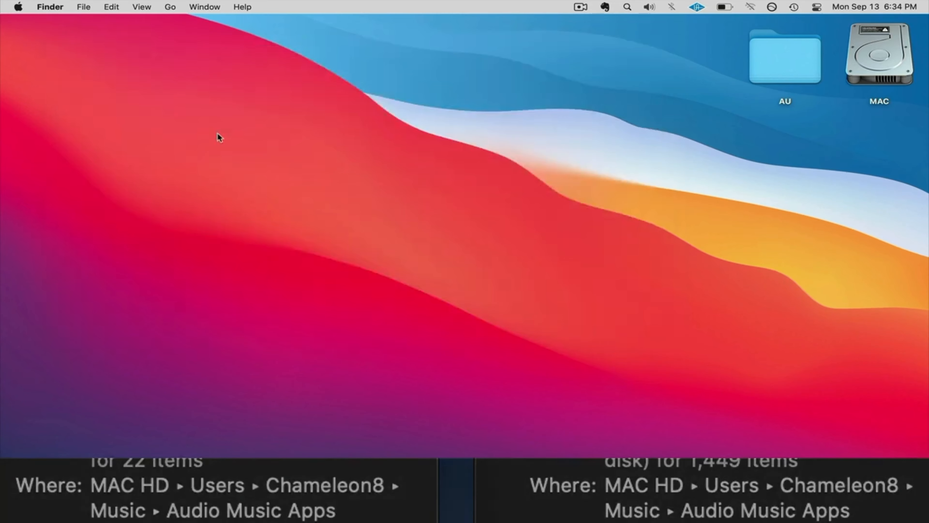
Step: Switch to Logic Pro, create one software instrument track with Sampler (Multi-Sample), and collapse the Region inspector
{"action": "key", "text": "super+space"}
{"action": "type", "text": "lo"}
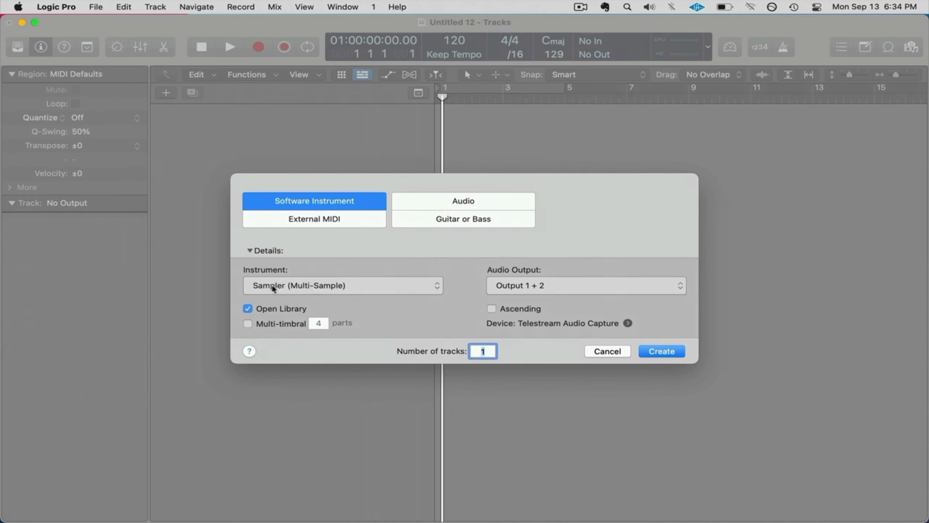
{"action": "left_click", "coordinate": [662, 351]}
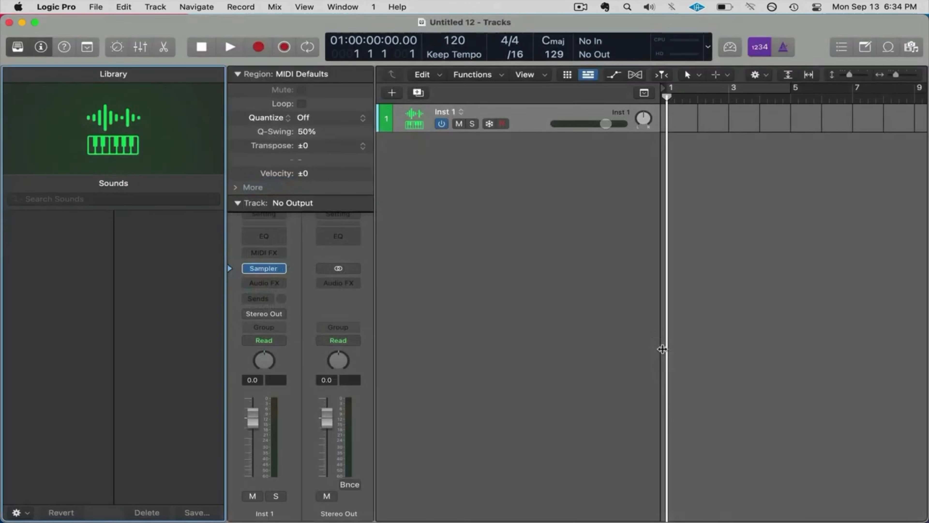
{"action": "left_click", "coordinate": [240, 74]}
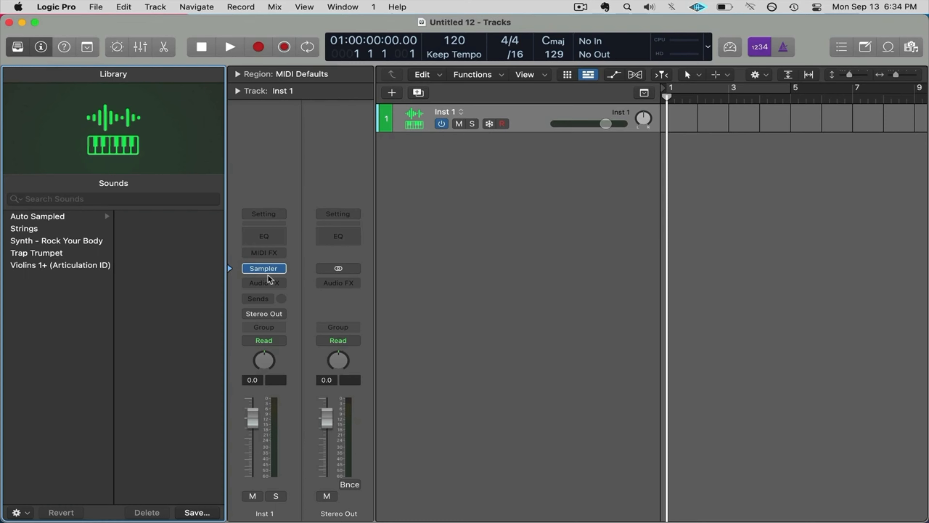
Step: Open Sampler on Inst 1 and load the Big Hits instrument from the Auto Sampled presets
{"action": "mouse_move", "coordinate": [264, 274]}
{"action": "left_click", "coordinate": [263, 270]}
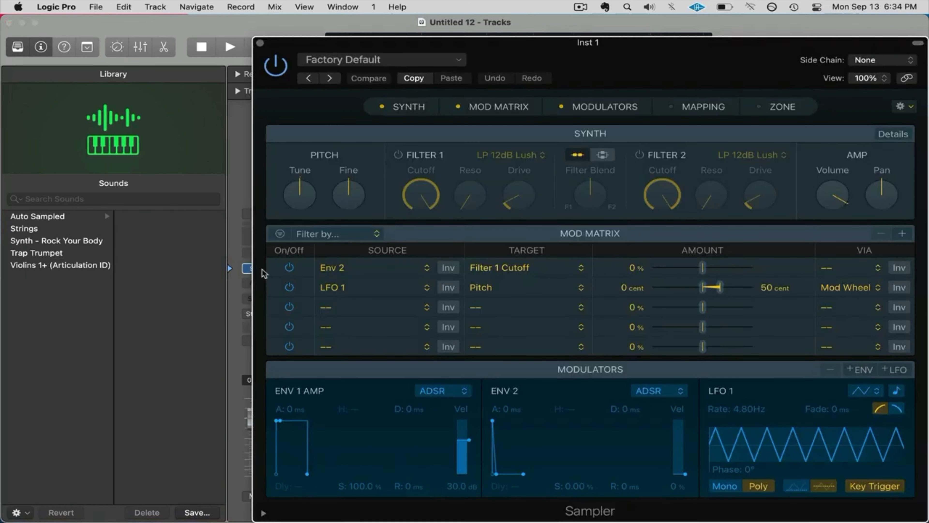
{"action": "left_click", "coordinate": [435, 59]}
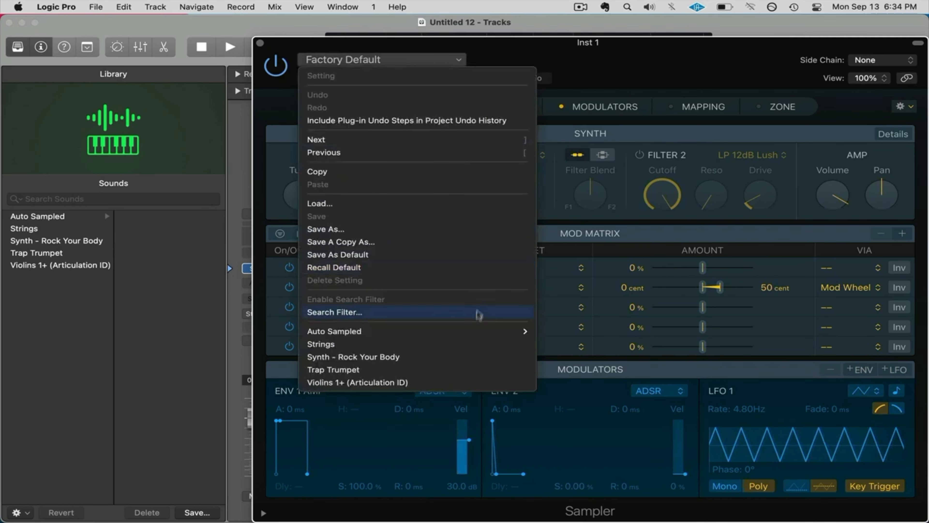
{"action": "mouse_move", "coordinate": [478, 333]}
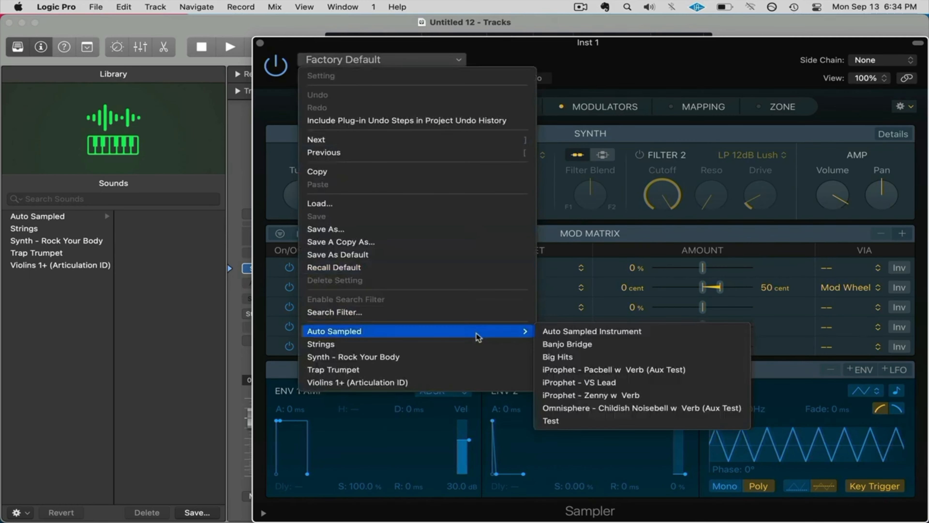
{"action": "left_click", "coordinate": [582, 357]}
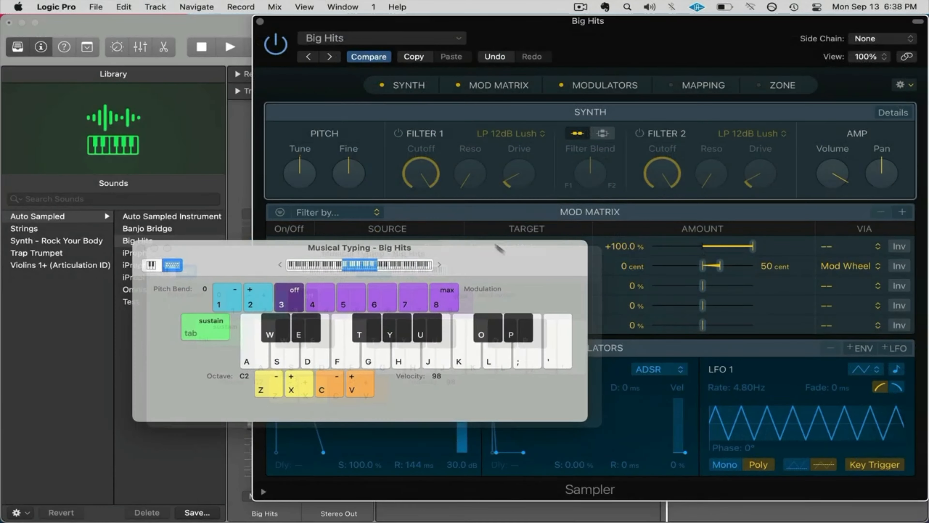
Step: Play a series of notes with Musical Typing at octave C2 to audition the Big Hits instrument
{"action": "key", "text": "a"}
{"action": "key", "text": "d"}
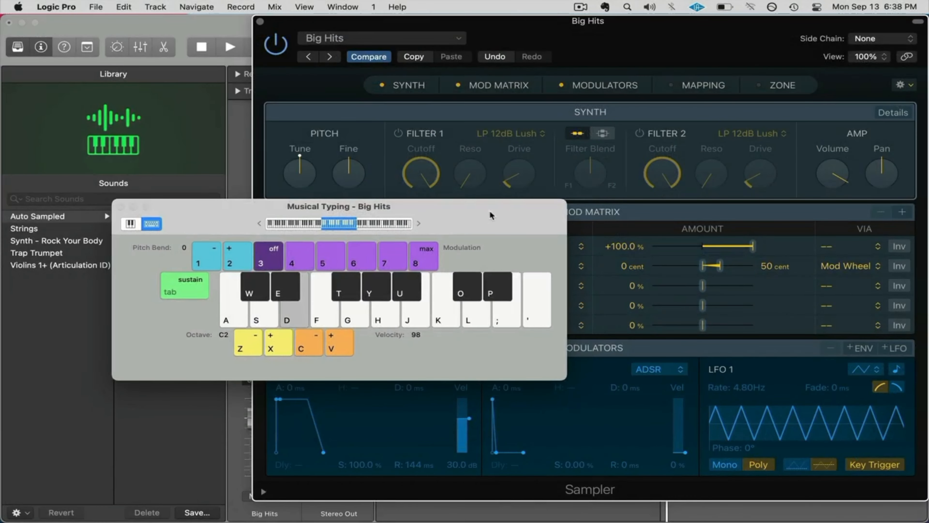
{"action": "key", "text": "f"}
{"action": "key", "text": "a"}
{"action": "key", "text": "a"}
{"action": "key", "text": "f"}
{"action": "key", "text": "a"}
{"action": "key", "text": "g"}
{"action": "key", "text": "f"}
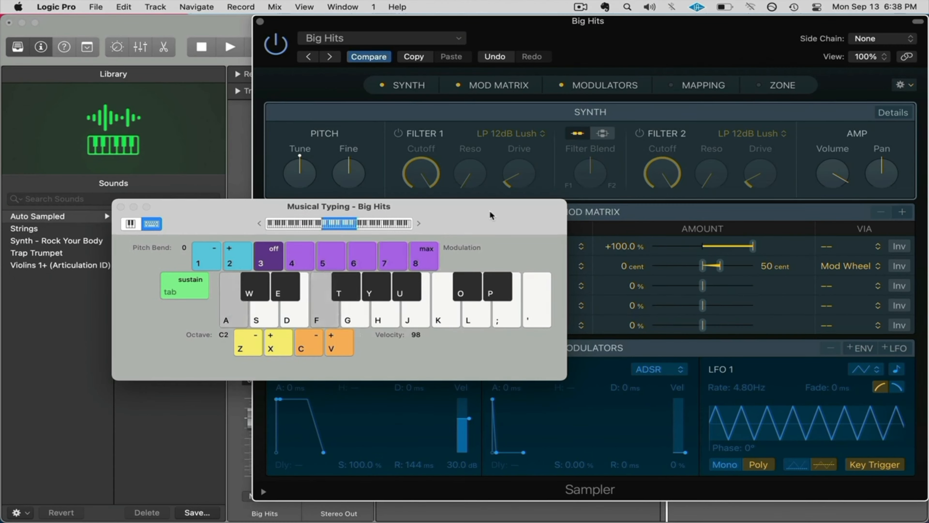
{"action": "key", "text": "f"}
{"action": "key", "text": "j"}
{"action": "key", "text": "a"}
{"action": "key", "text": "d"}
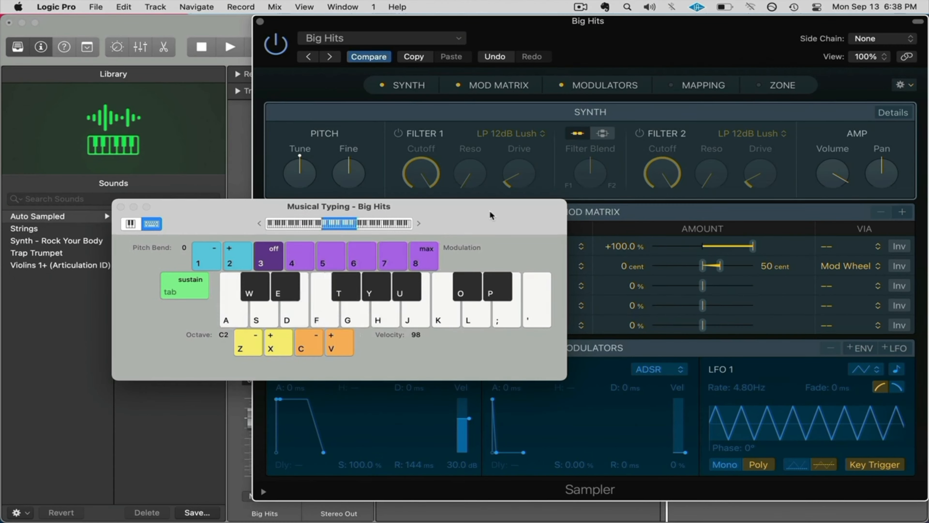